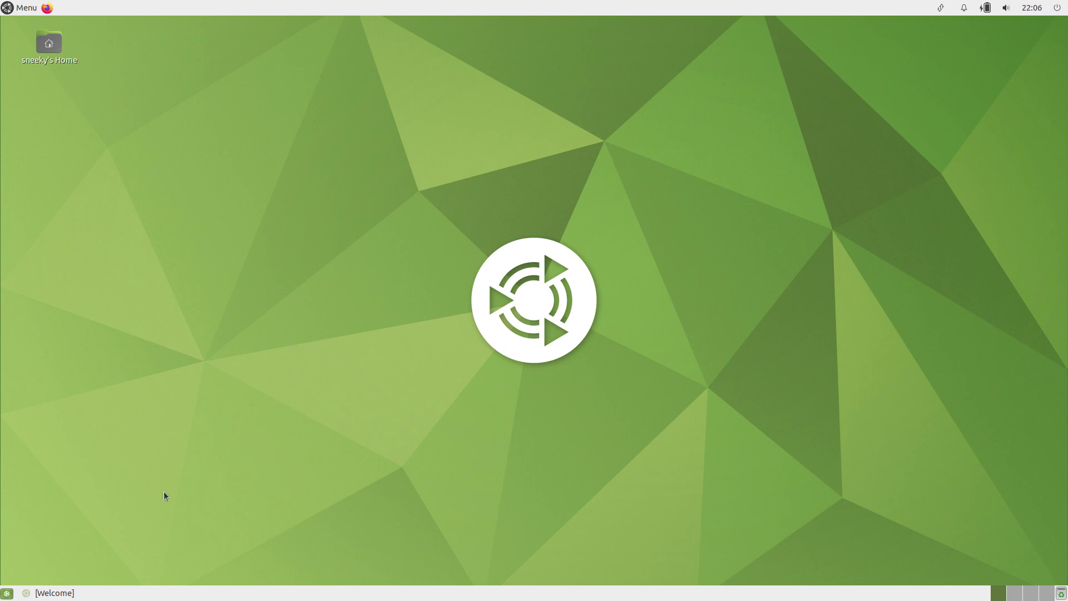
- Bring up the Welcome window and review all the desktop layouts it offers, including the additional ones, before returning to its main menu
left_click(72, 592)
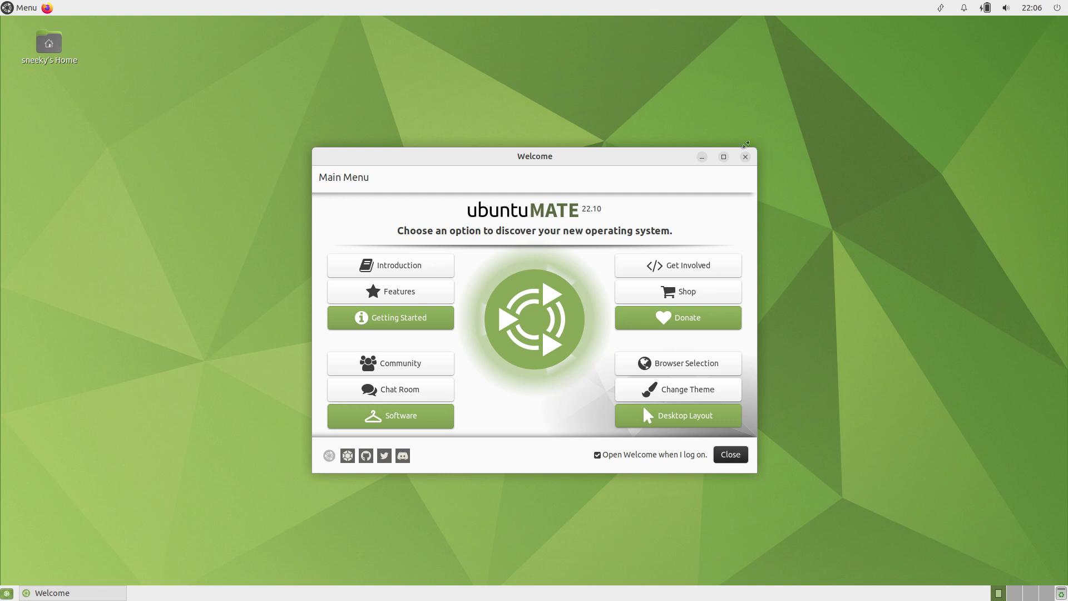
left_click_drag(584, 157, 581, 80)
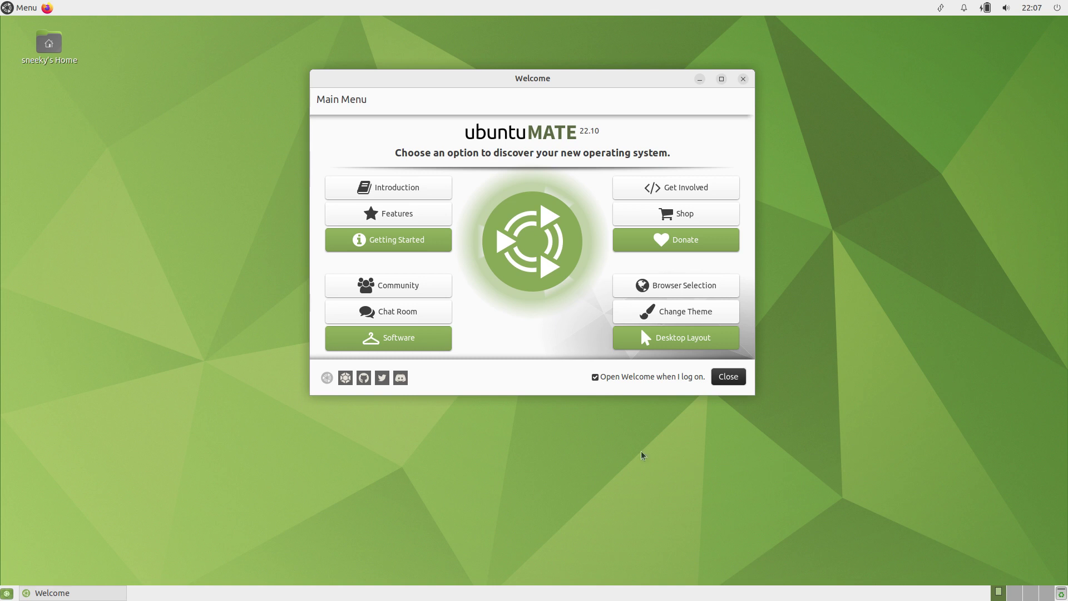
left_click(667, 338)
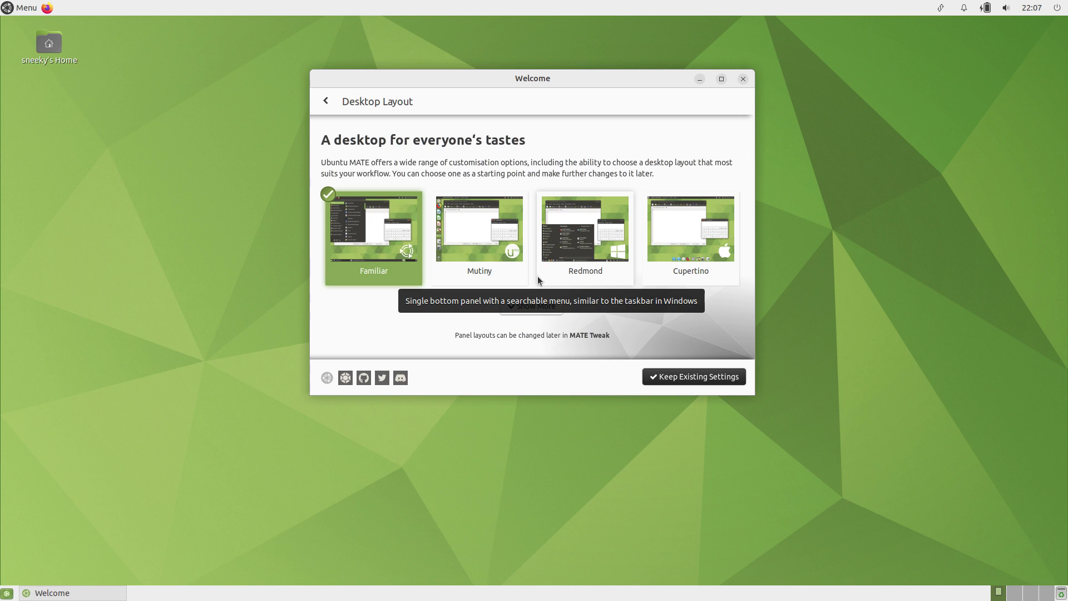
left_click(542, 307)
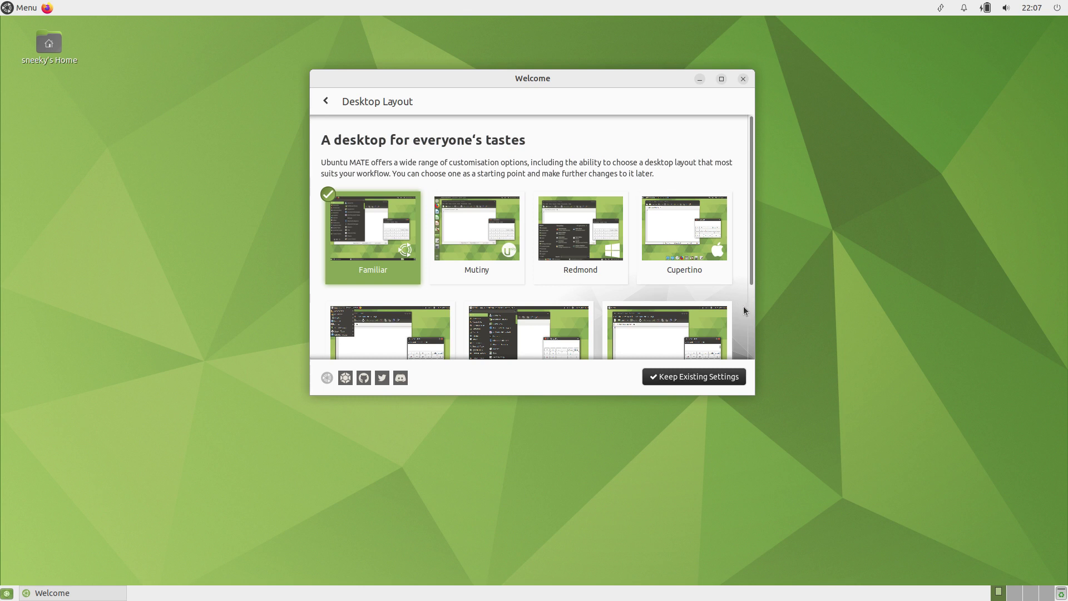
scroll(743, 306, "down", 3)
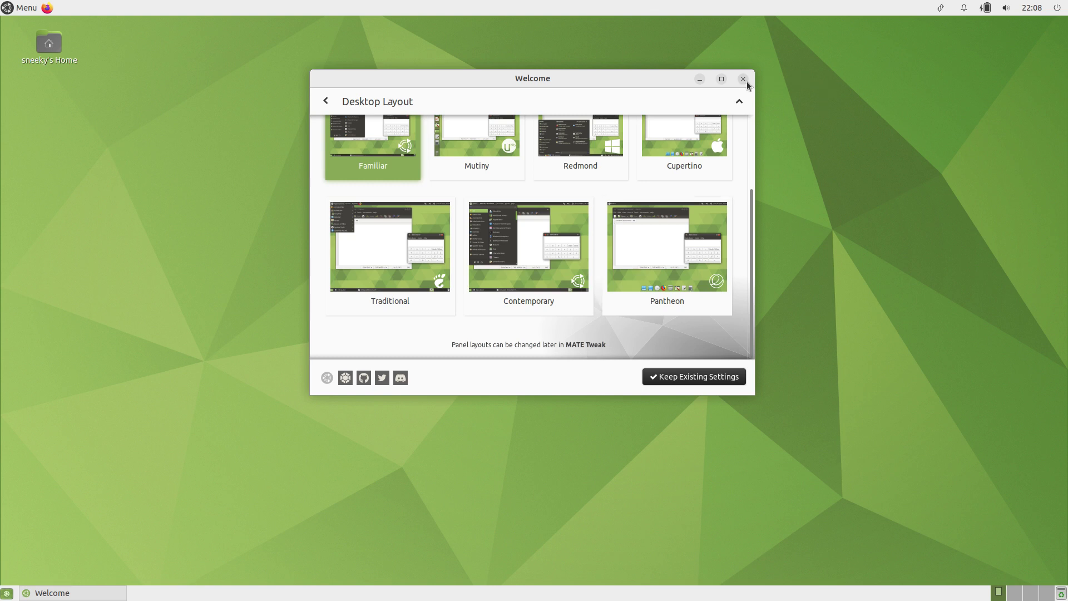
left_click(327, 105)
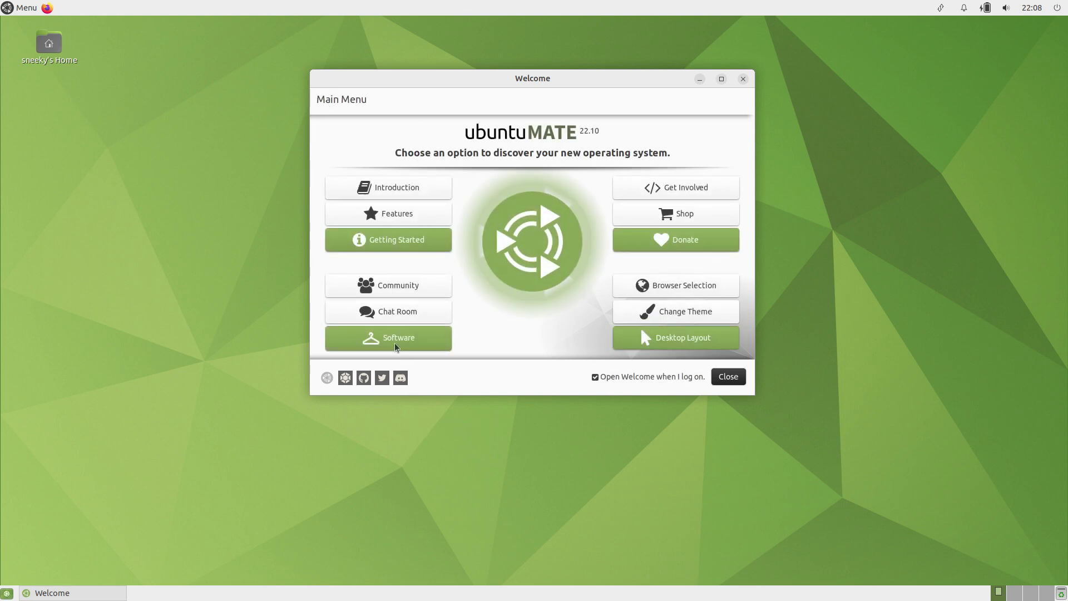
- Open the Software Boutique from the Welcome main menu and maximize its window
left_click(396, 346)
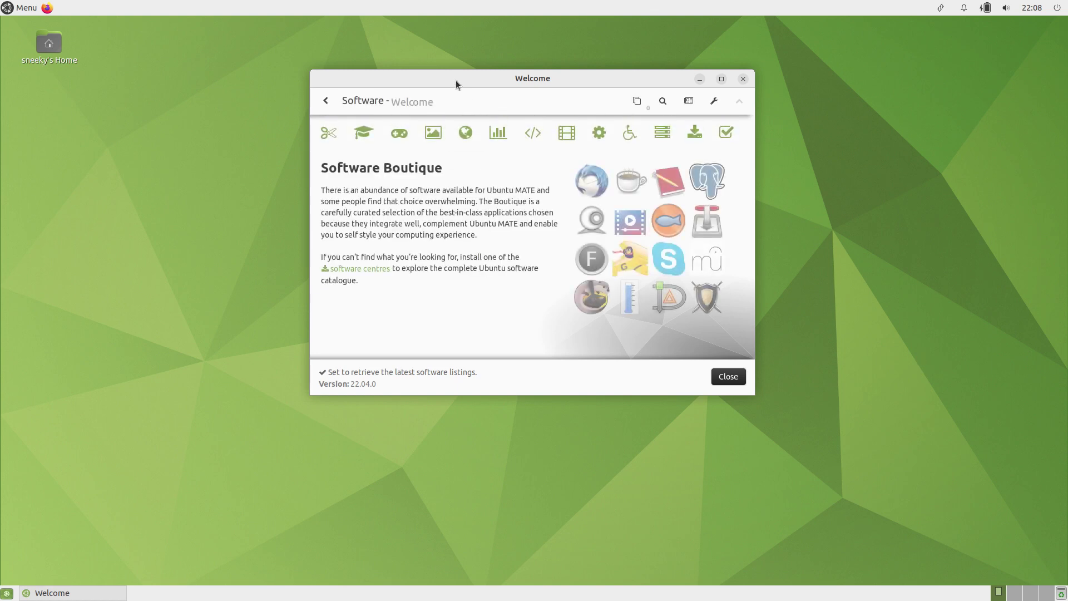
left_click_drag(455, 85, 464, 106)
left_click(724, 105)
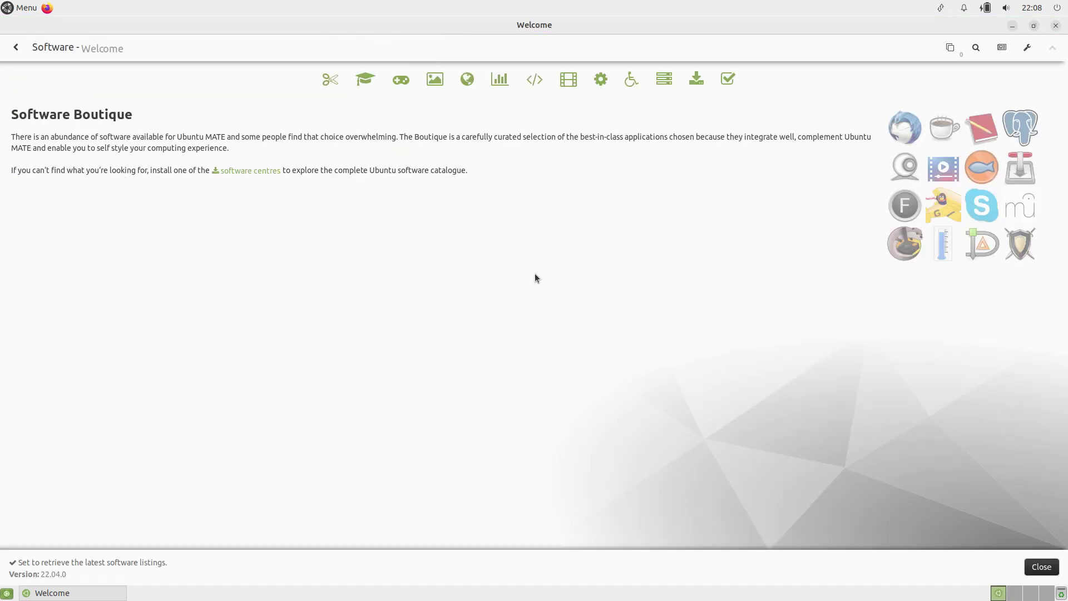
- Browse the Boutique's Internet category through to its end and examine the applications offered, returning to the Google Chrome entry
left_click(468, 83)
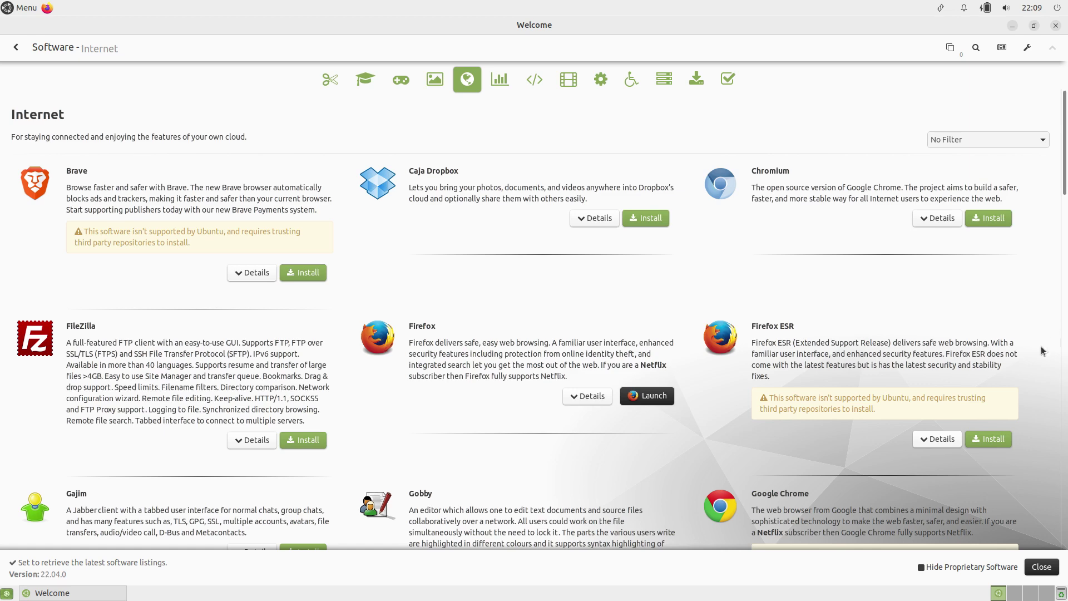
scroll(1043, 351, "down", 2)
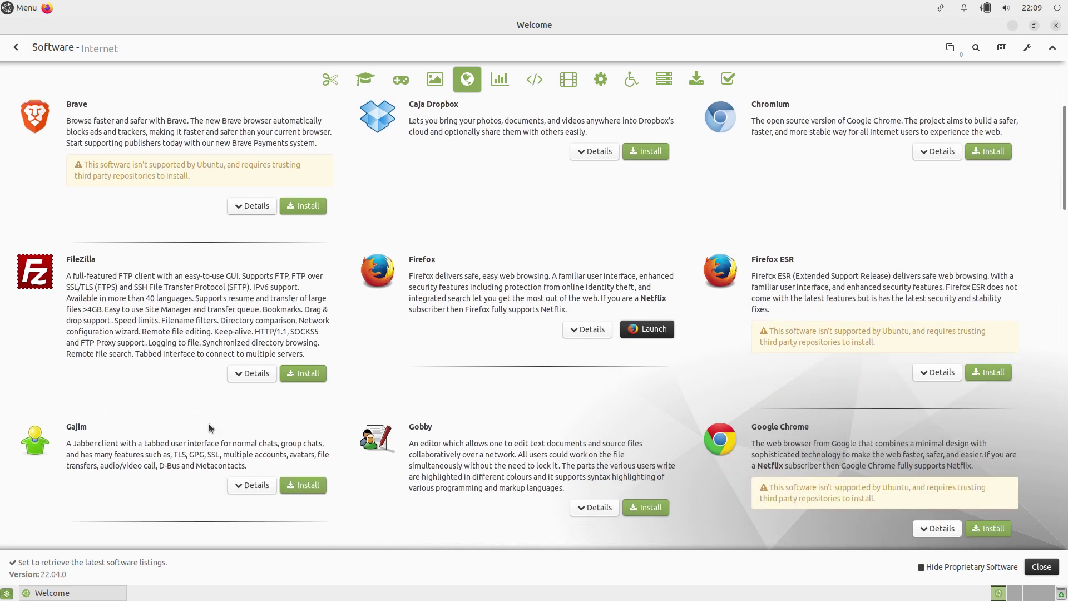
scroll(612, 395, "down", 2)
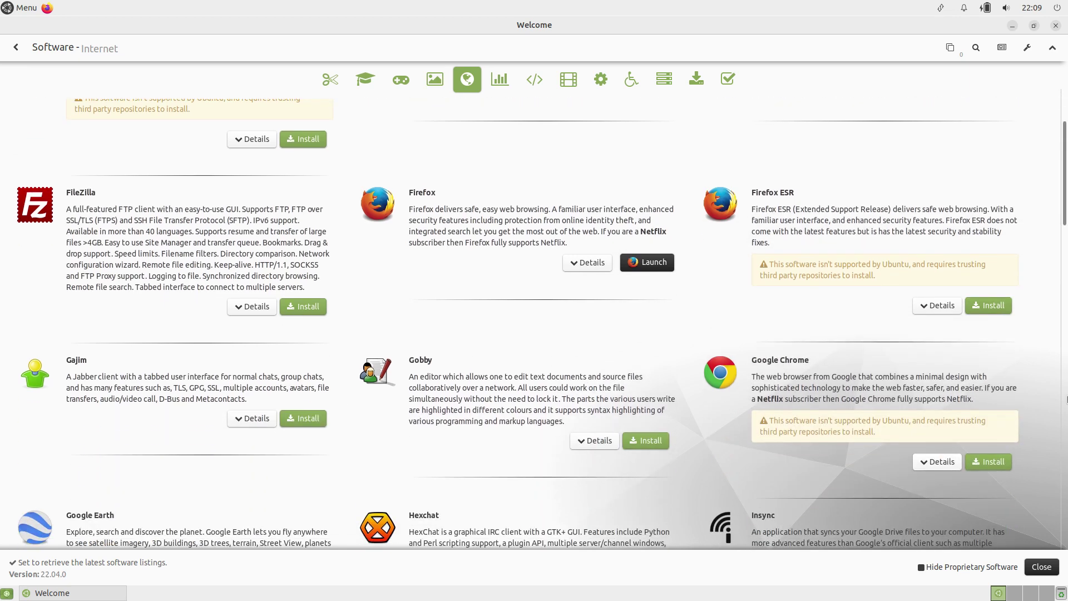
scroll(620, 395, "down", 2)
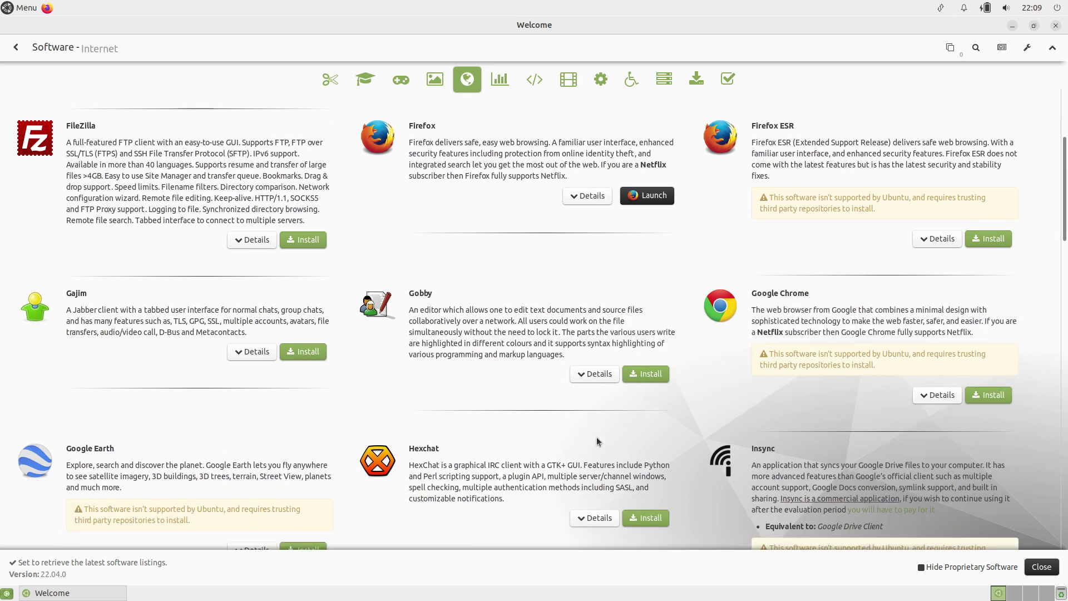
scroll(596, 441, "down", 4)
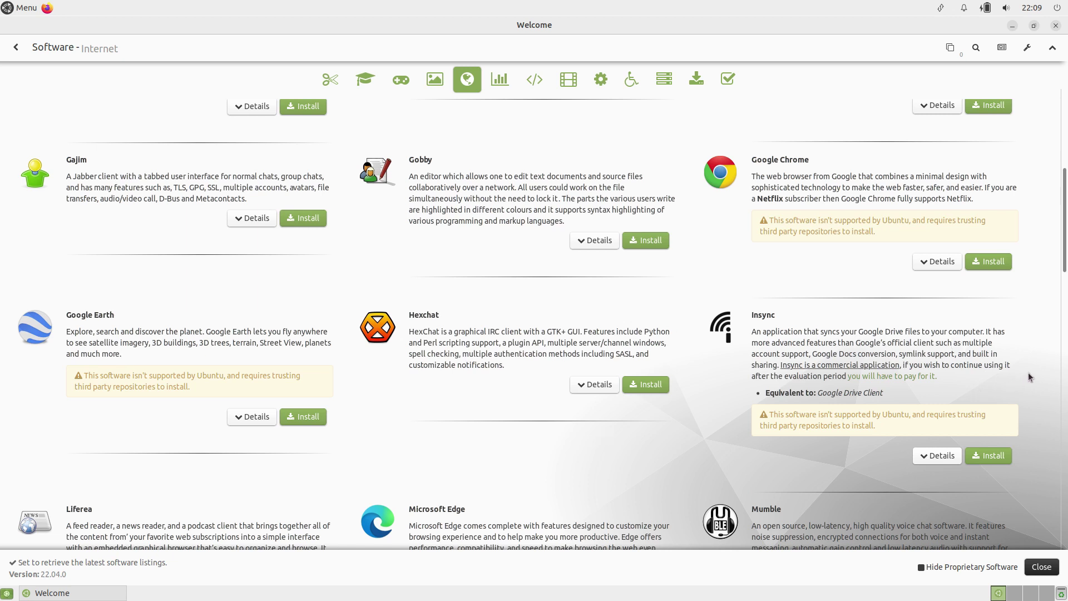
scroll(1028, 372, "down", 4)
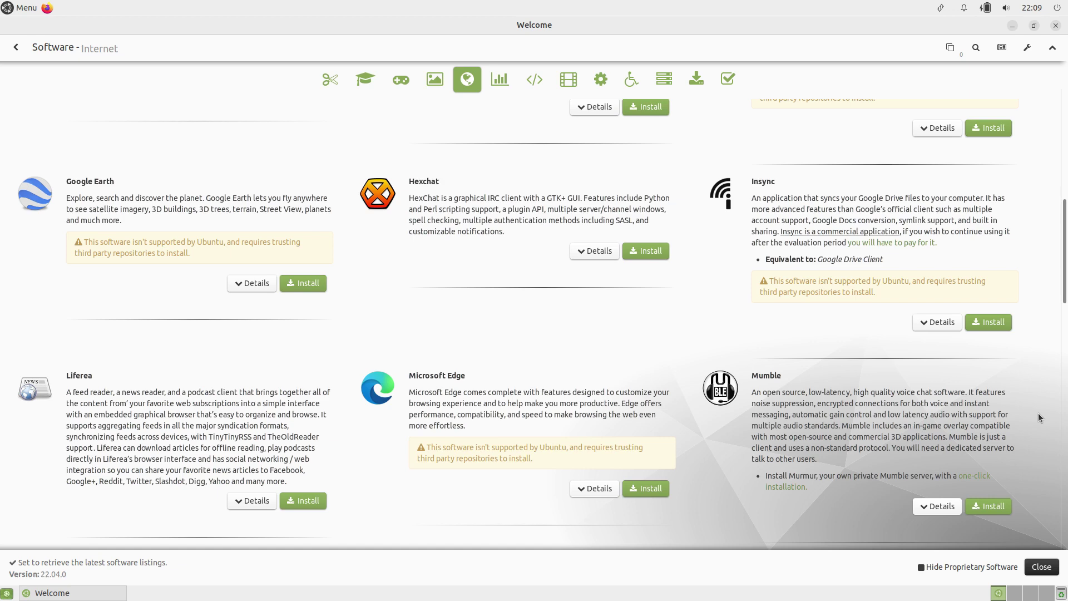
scroll(1037, 413, "down", 3)
scroll(1038, 417, "down", 3)
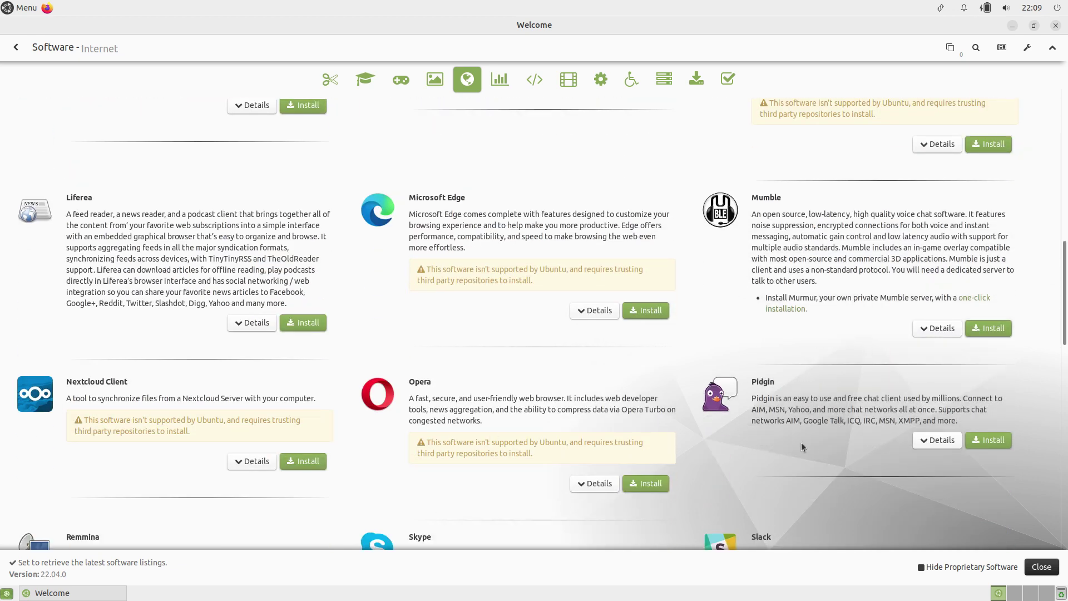
scroll(819, 447, "down", 3)
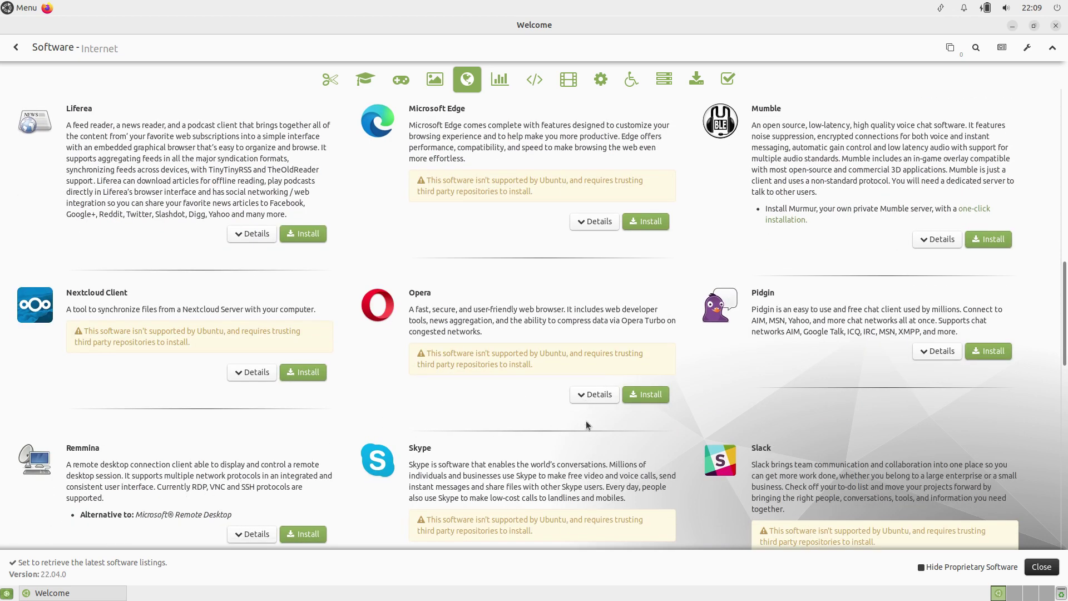
scroll(589, 425, "down", 2)
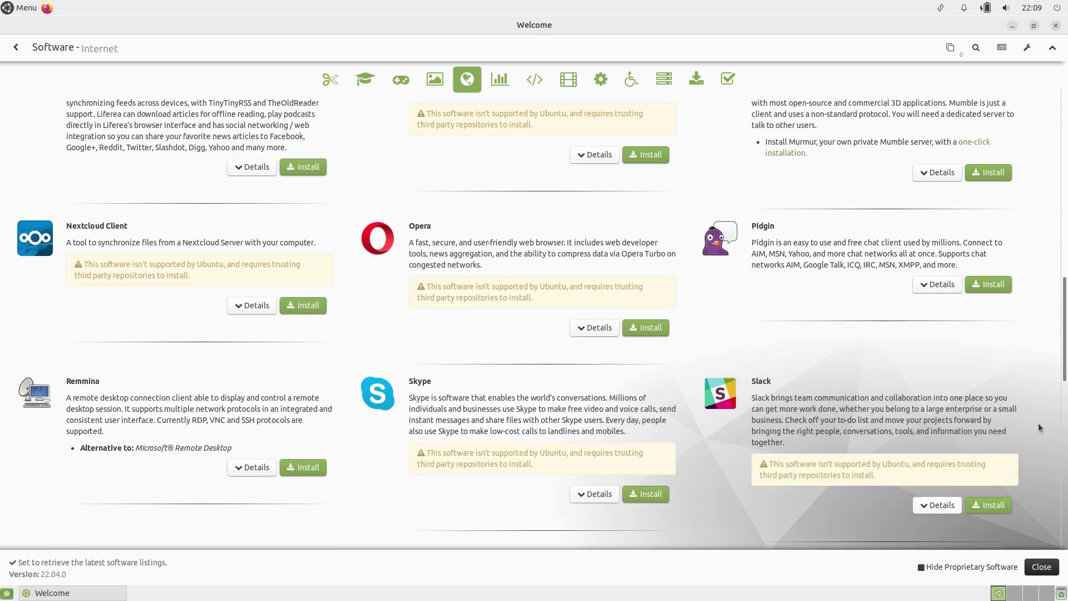
scroll(789, 400, "down", 6)
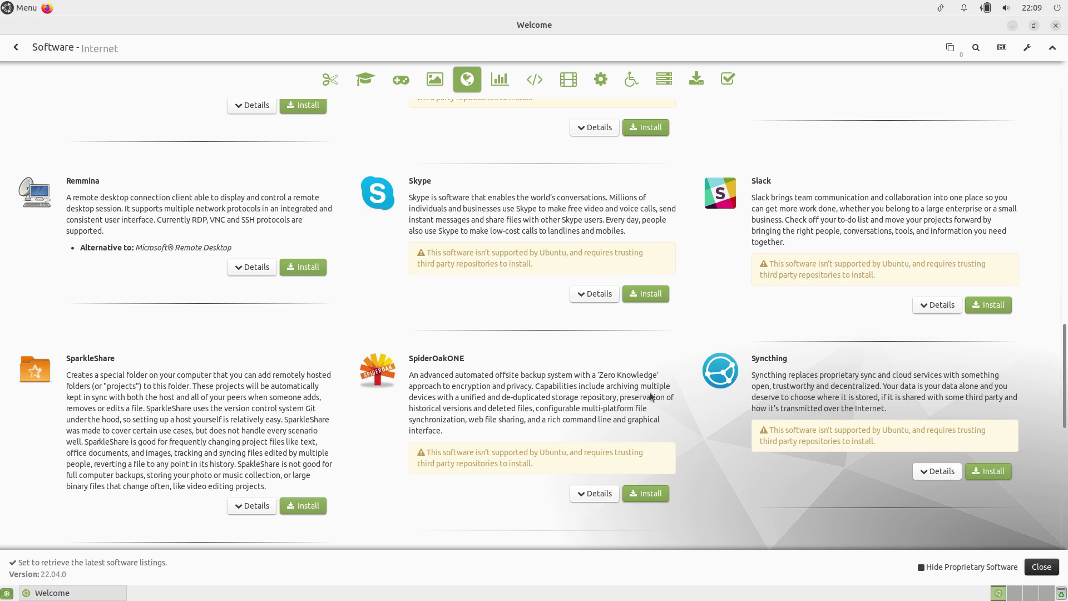
scroll(693, 406, "down", 4)
scroll(688, 409, "down", 1)
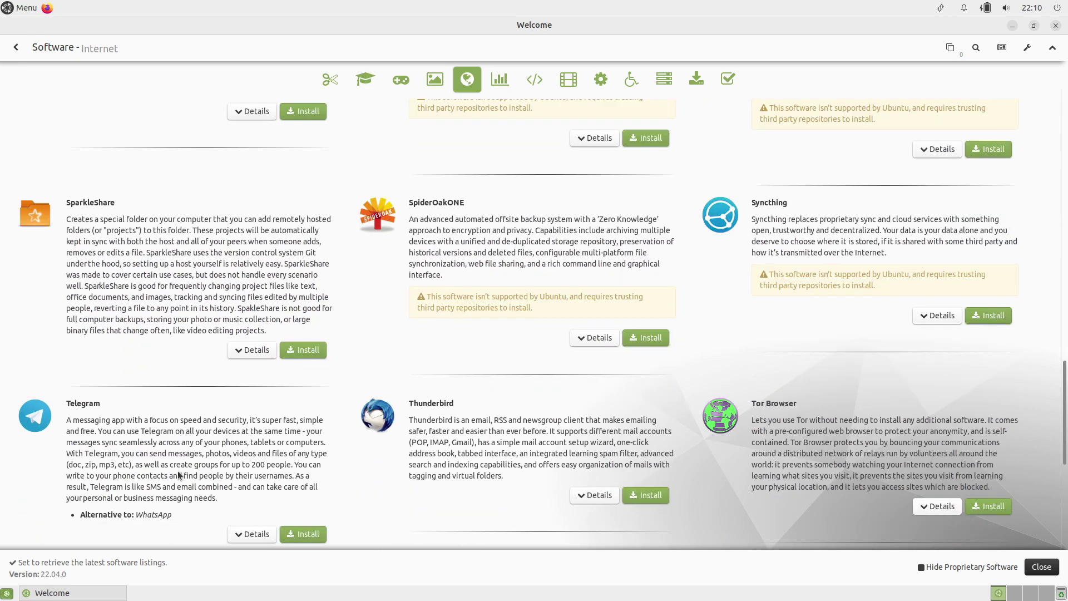
scroll(825, 406, "down", 4)
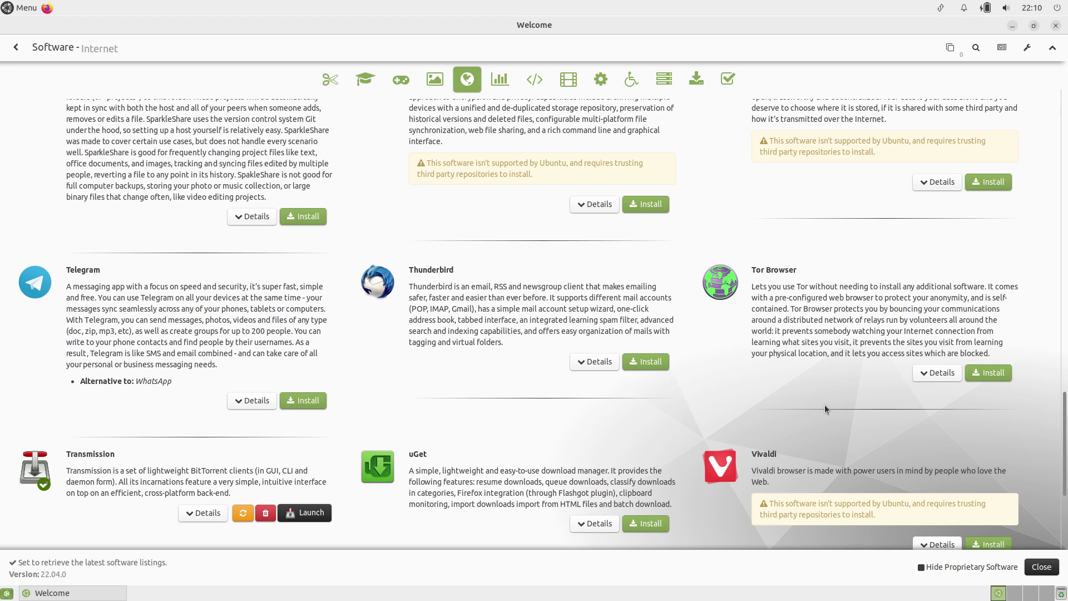
scroll(527, 392, "down", 3)
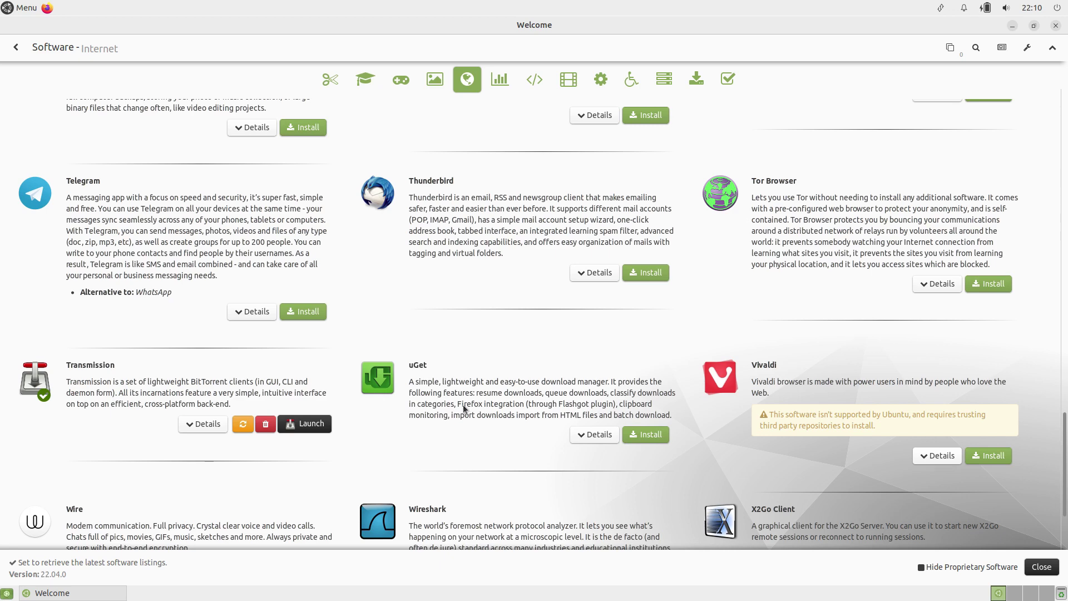
scroll(1046, 373, "down", 2)
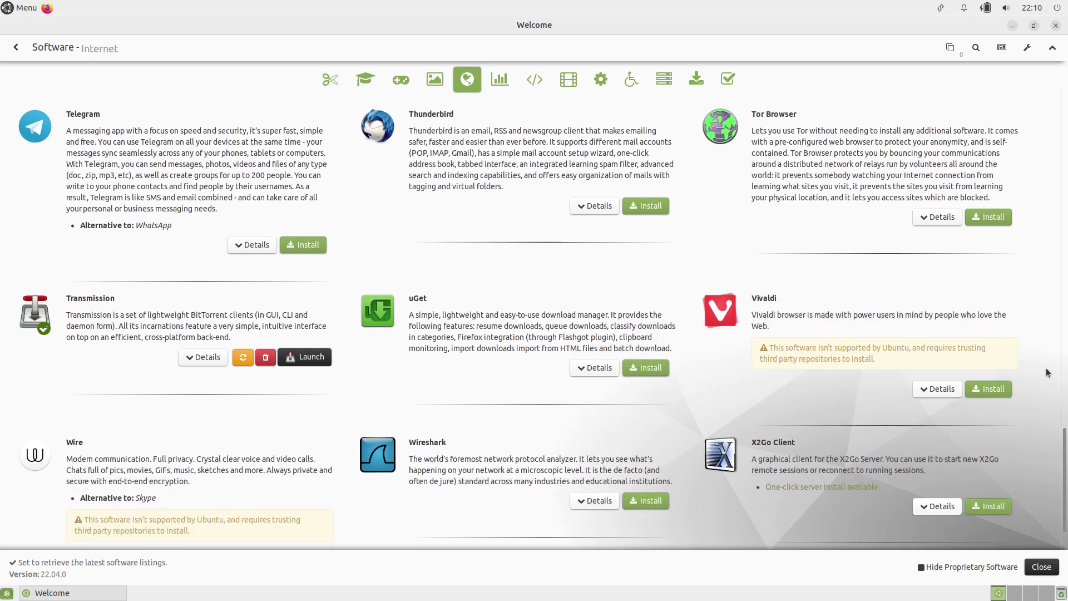
scroll(1046, 372, "down", 2)
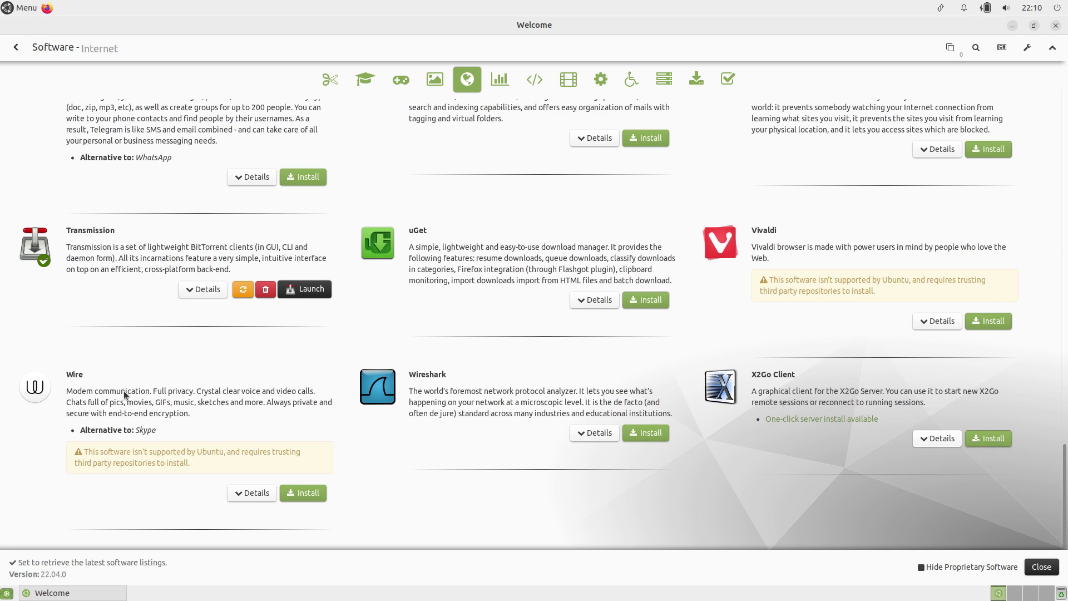
scroll(600, 426, "up", 3)
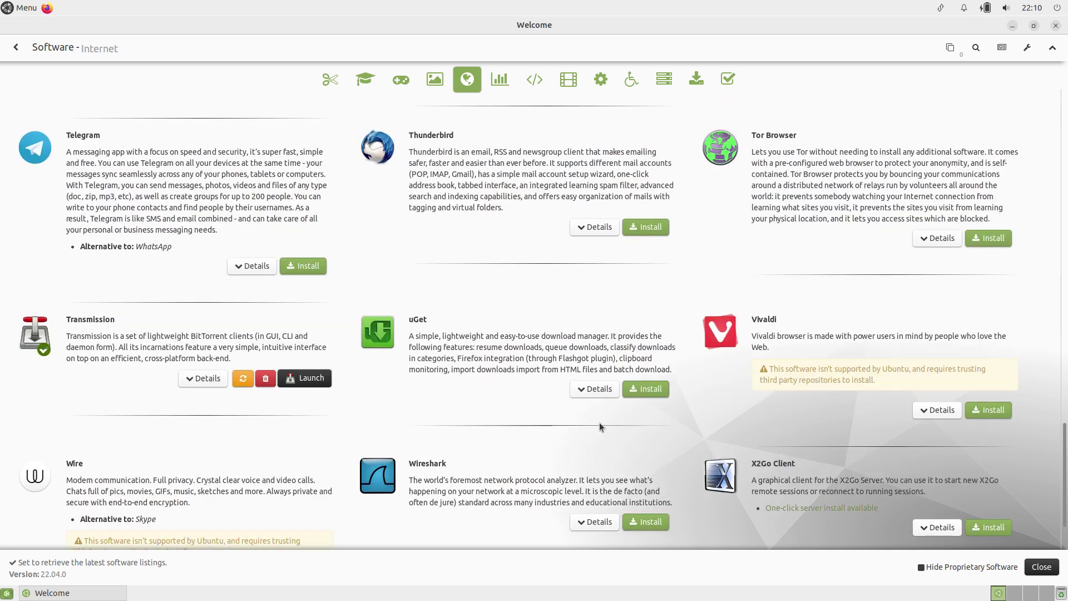
scroll(603, 424, "up", 9)
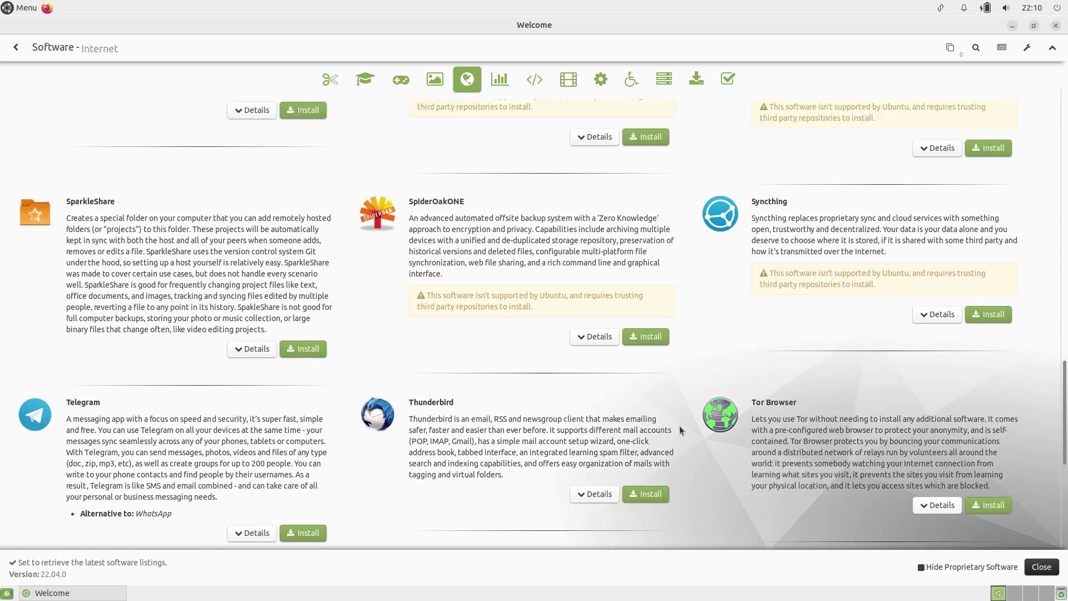
scroll(679, 430, "up", 10)
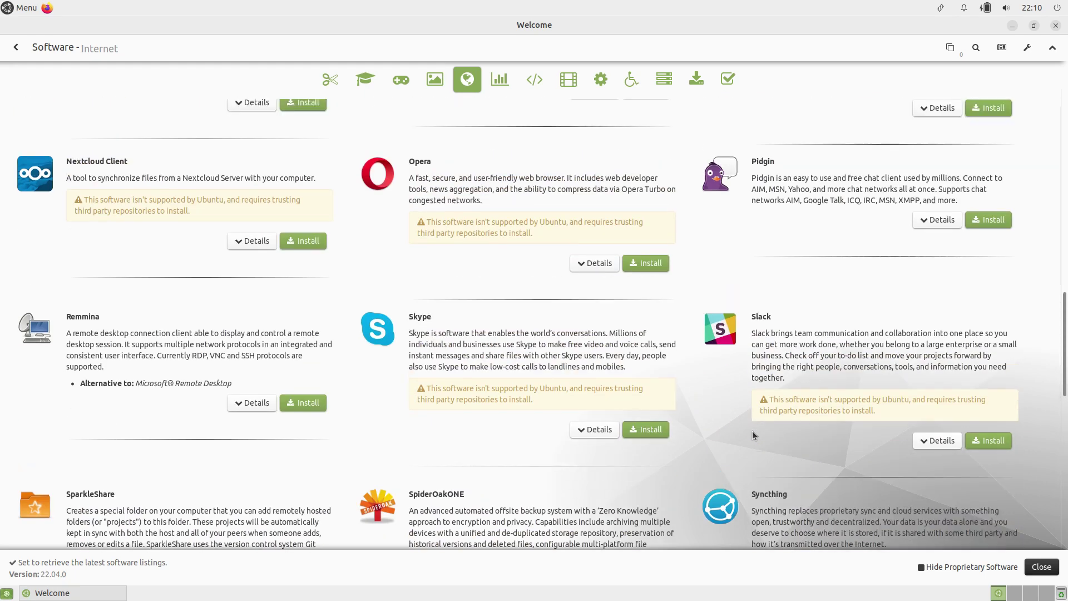
scroll(752, 432, "up", 12)
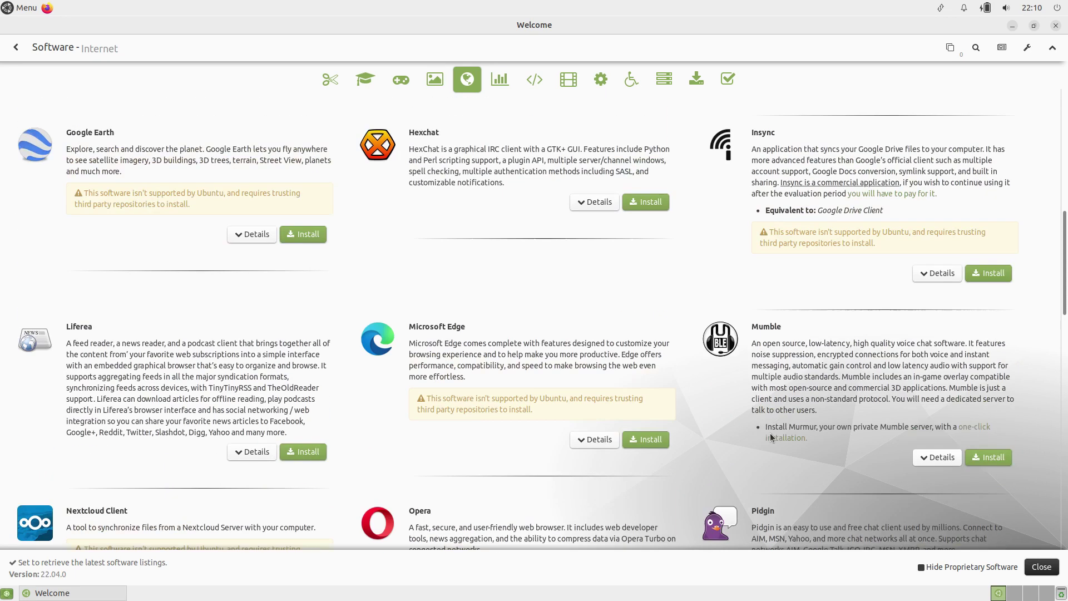
scroll(770, 433, "up", 9)
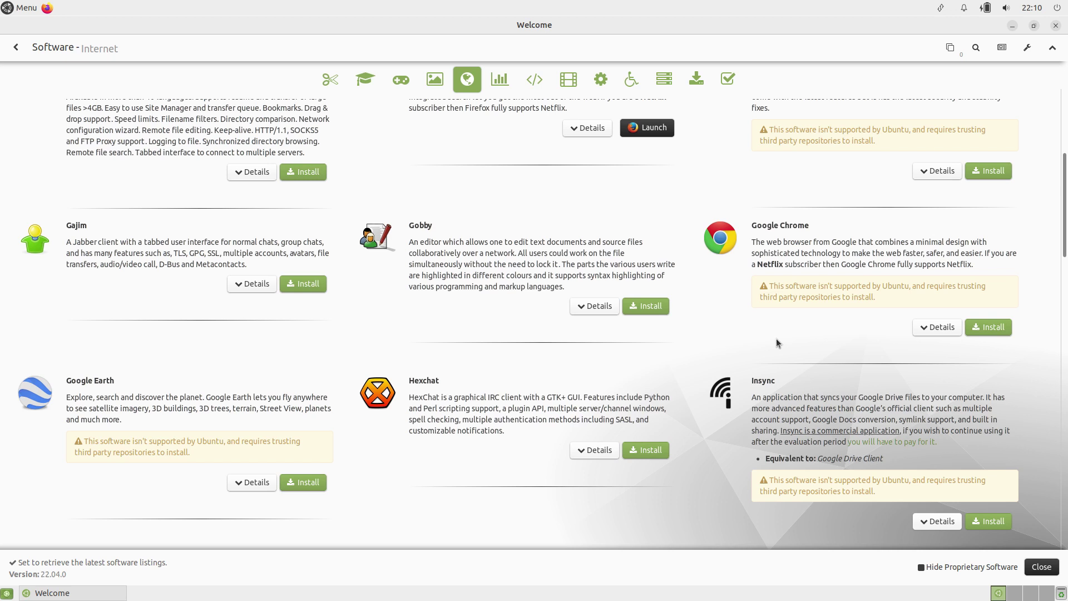
- Queue Google Chrome for installation and apply the queued changes, authenticating with the account password
left_click(988, 331)
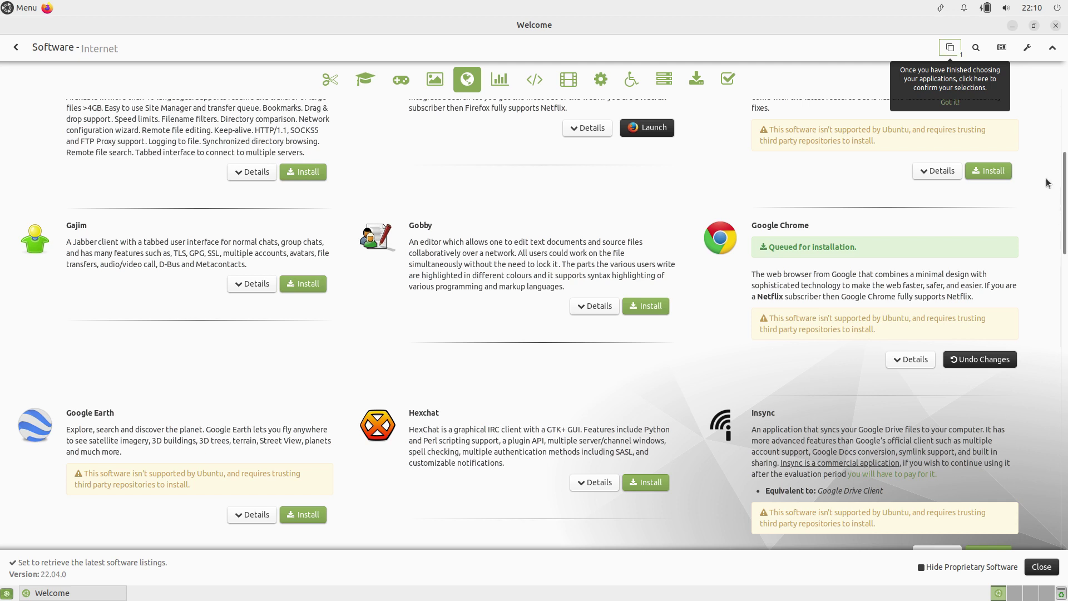
left_click(951, 50)
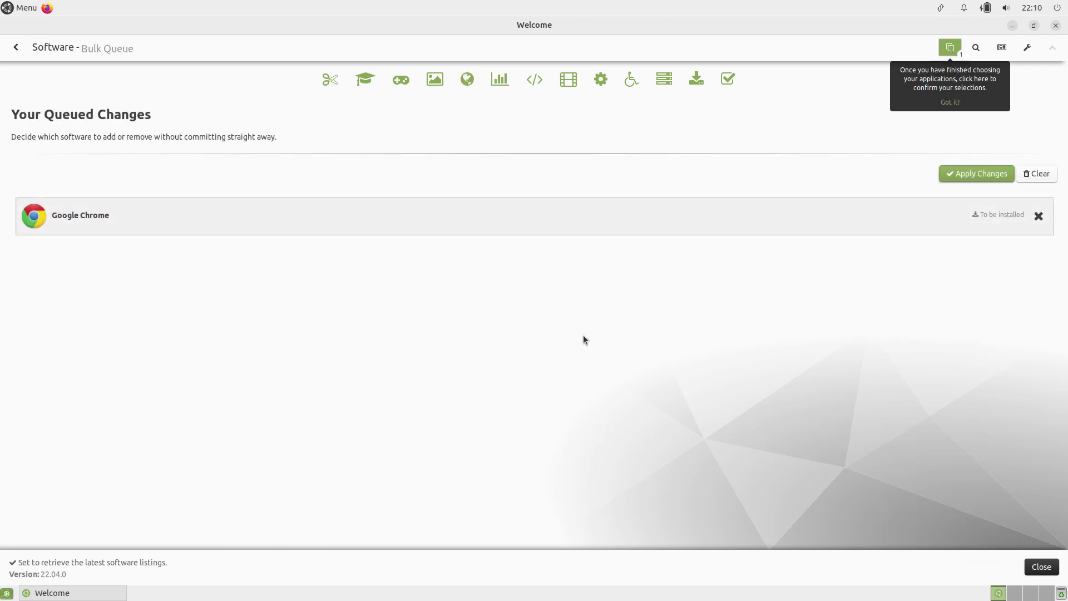
left_click(959, 176)
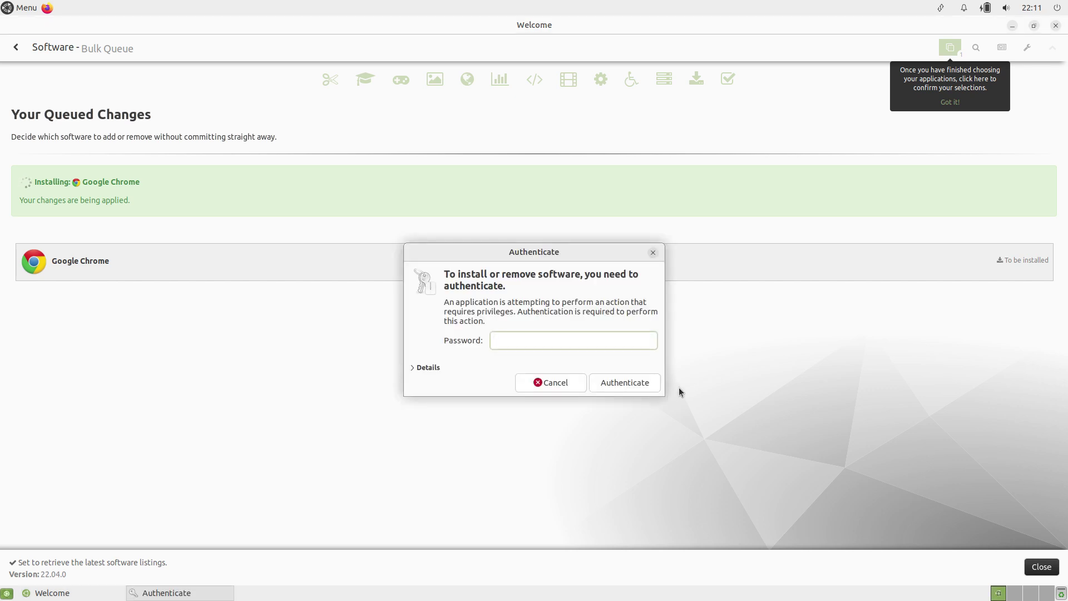
type("••••••")
key("Return")
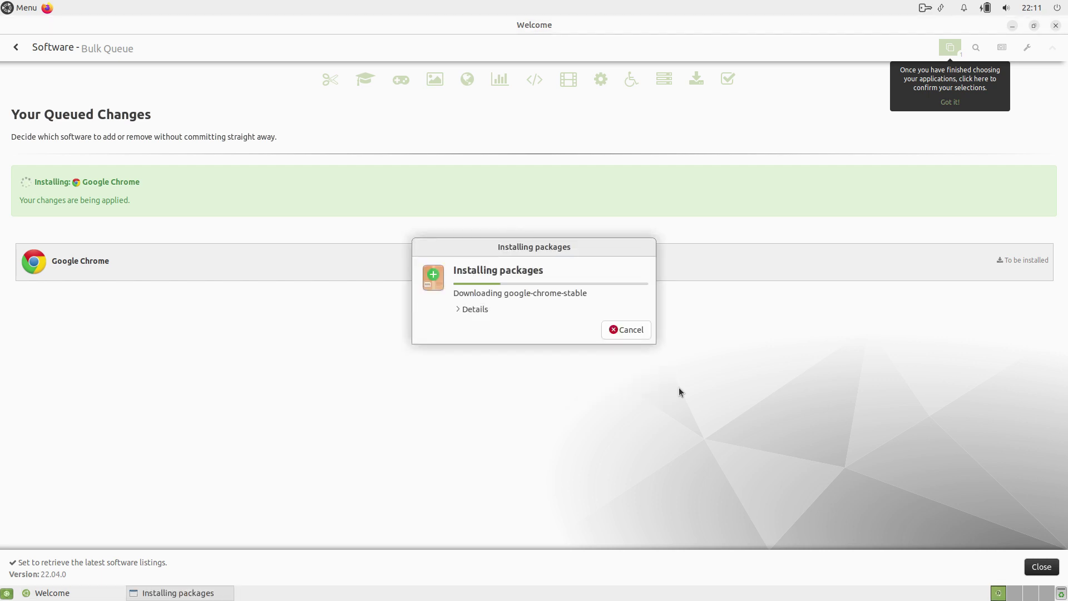
- Show the details of the Google Chrome package installation while it runs, and dismiss the notification once it completes
left_click(458, 309)
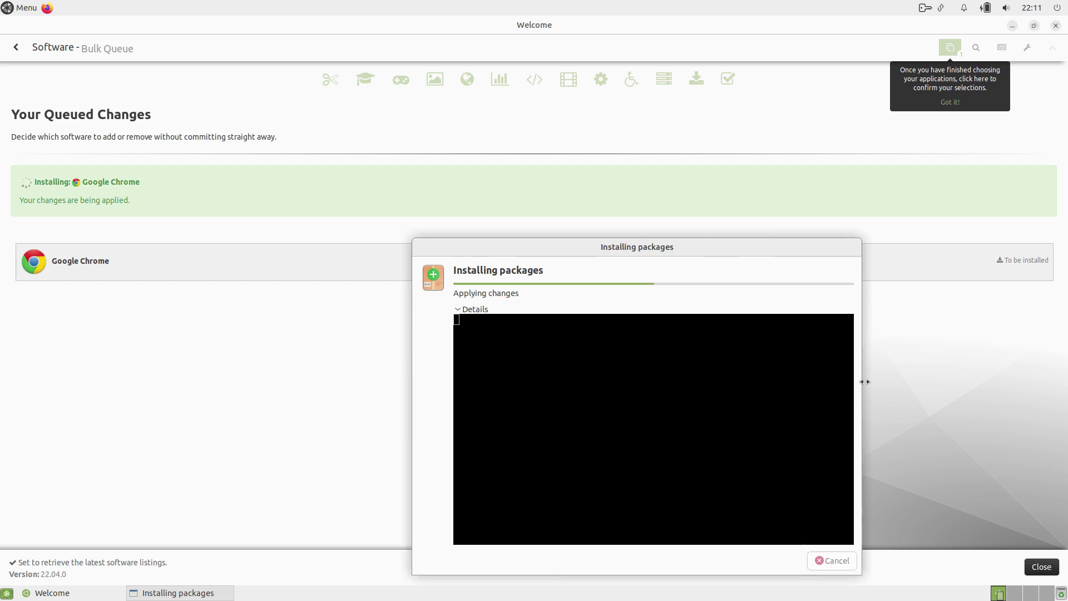
left_click_drag(668, 246, 578, 156)
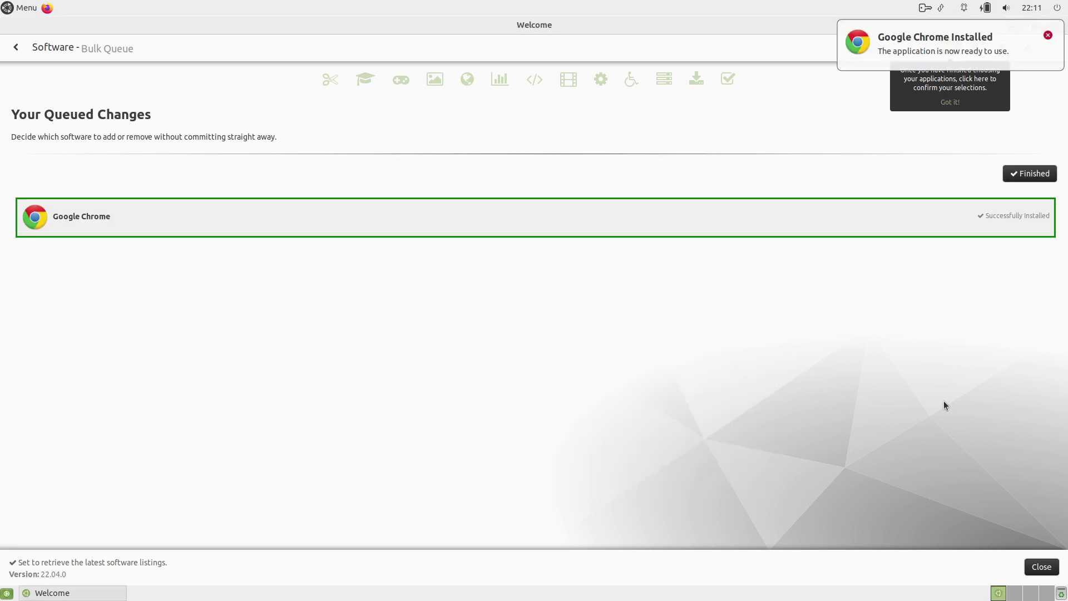
left_click(1046, 36)
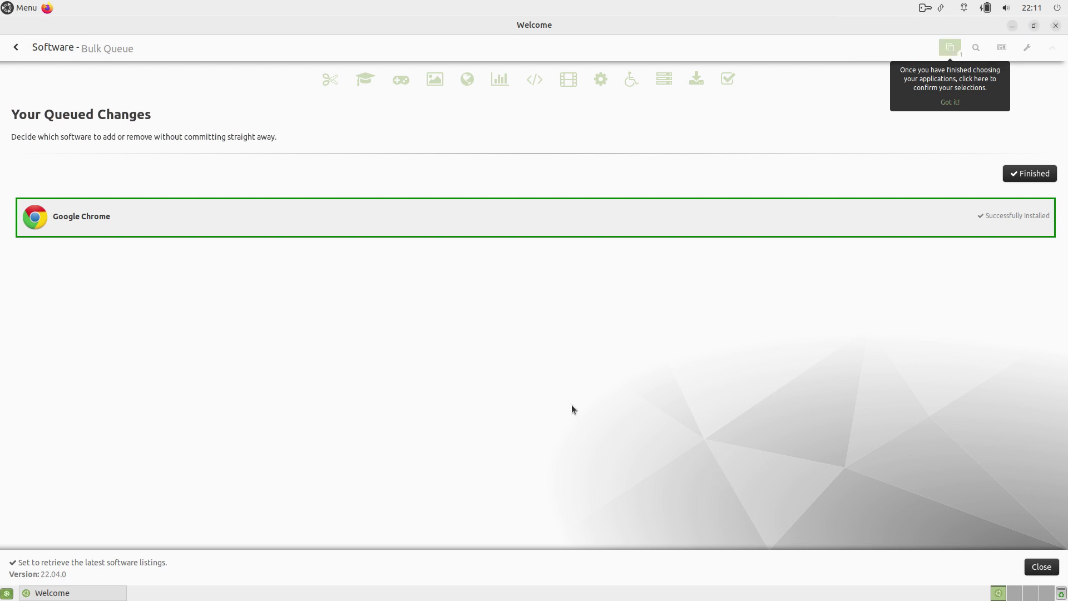
- Close the Welcome window, look through the system's Preferences applications, and open MATE Tweak
left_click(1056, 26)
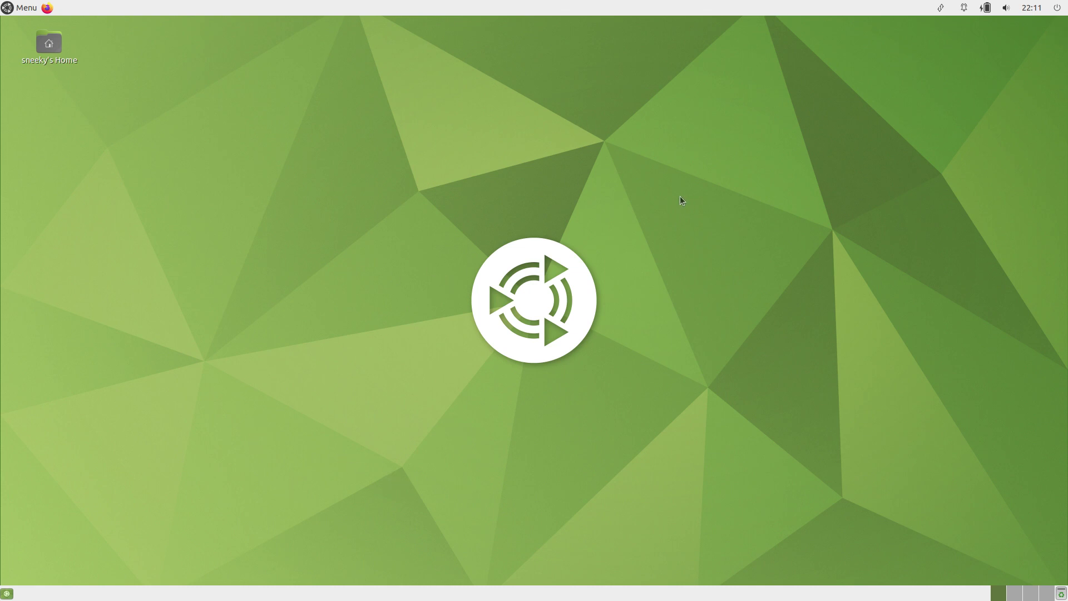
left_click(19, 11)
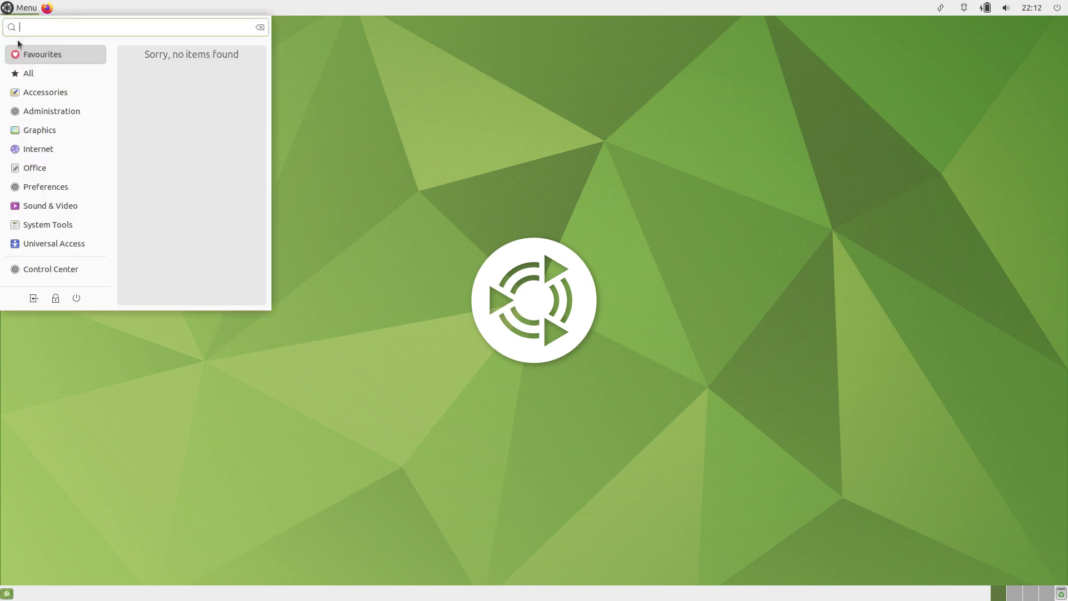
left_click(27, 72)
mouse_move(35, 189)
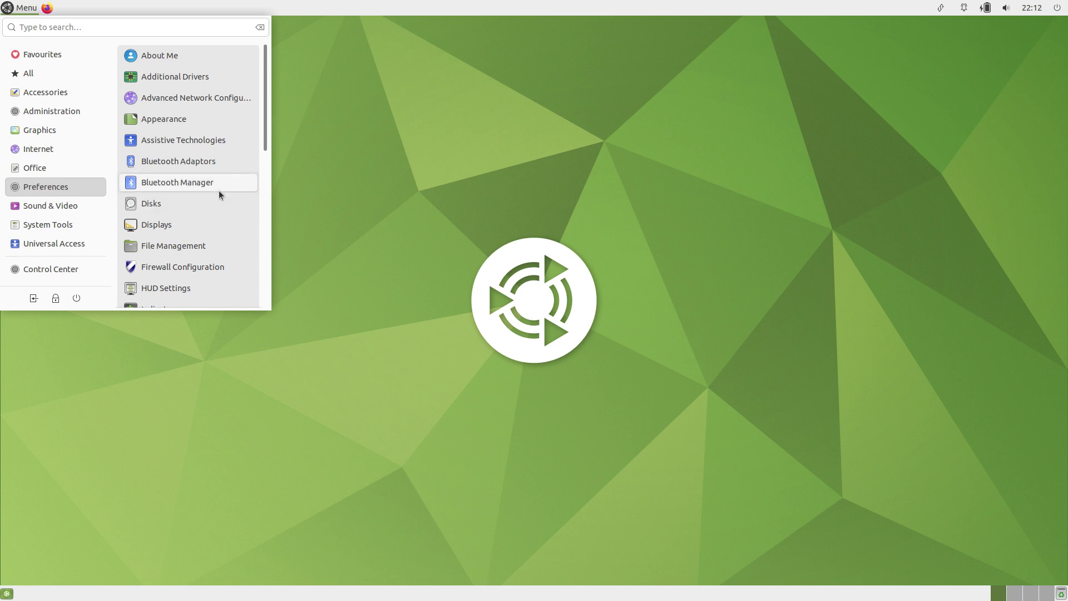
scroll(218, 190, "down", 3)
scroll(218, 190, "down", 6)
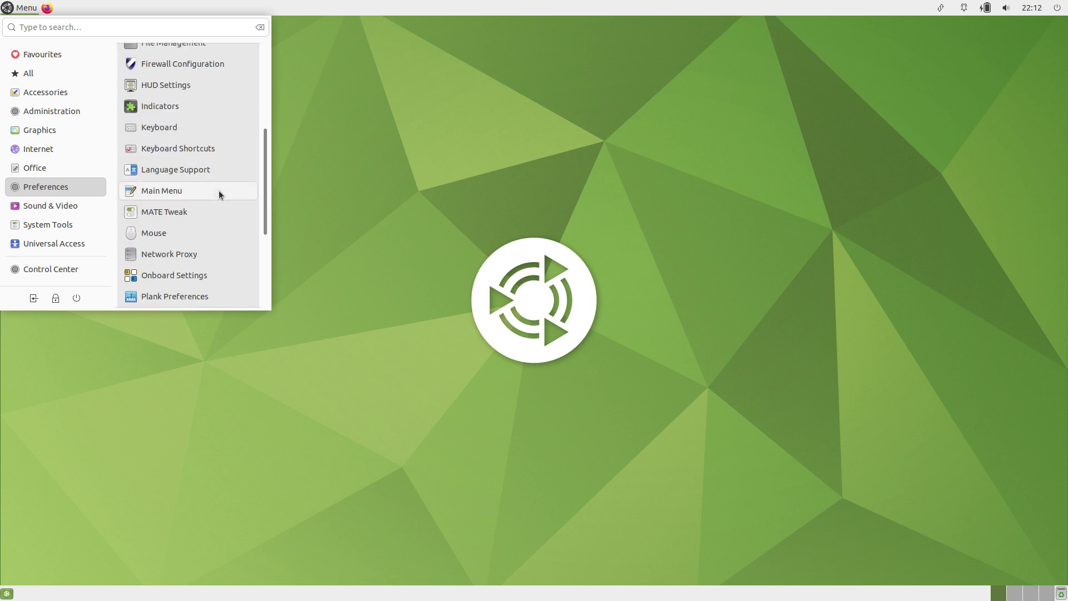
scroll(219, 190, "down", 3)
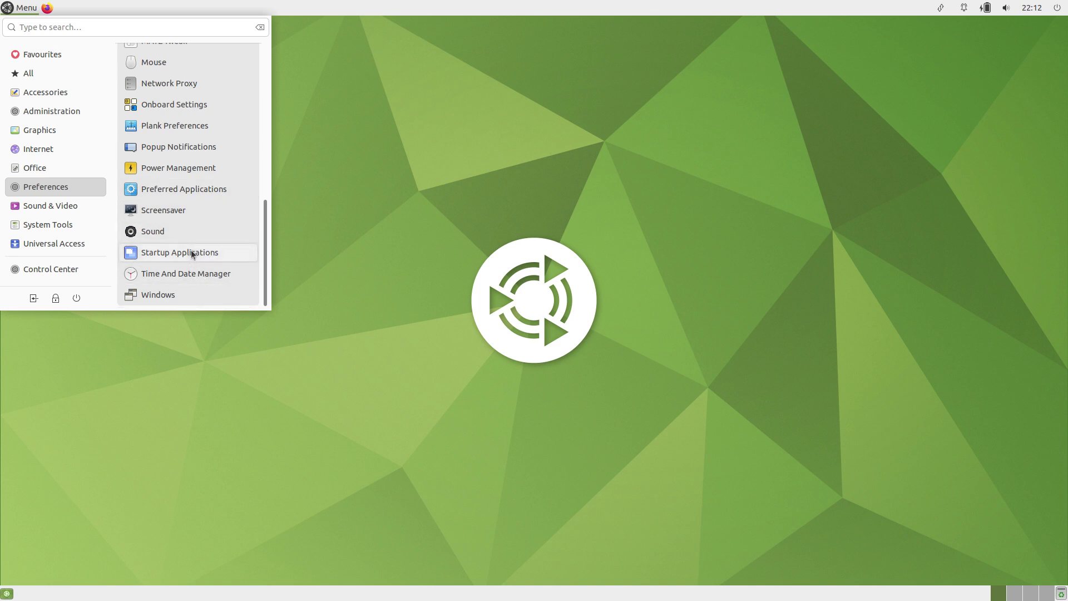
scroll(191, 250, "up", 2)
scroll(191, 249, "up", 4)
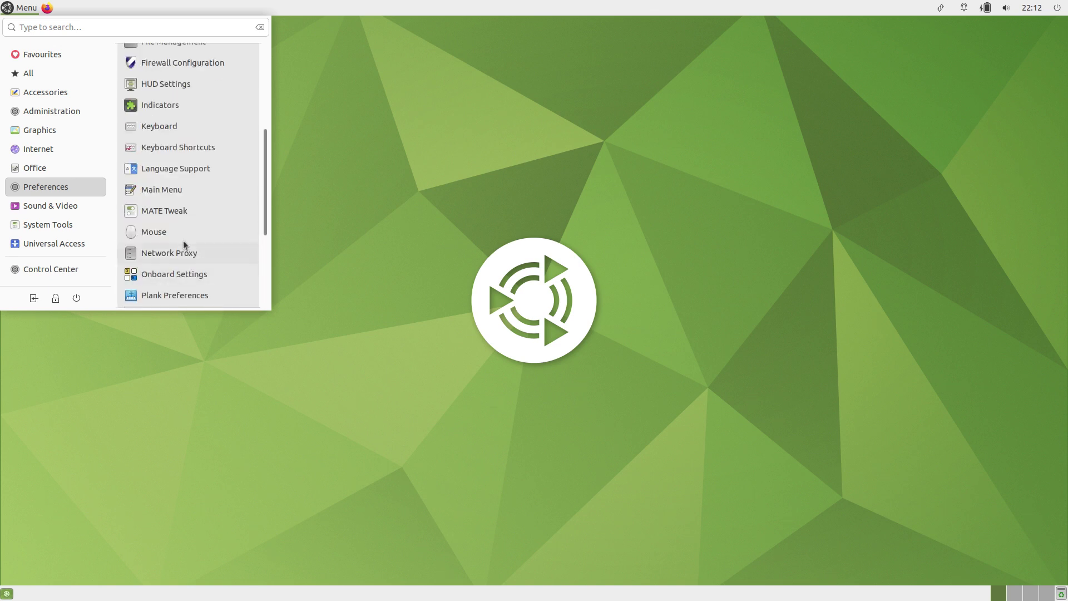
left_click(178, 212)
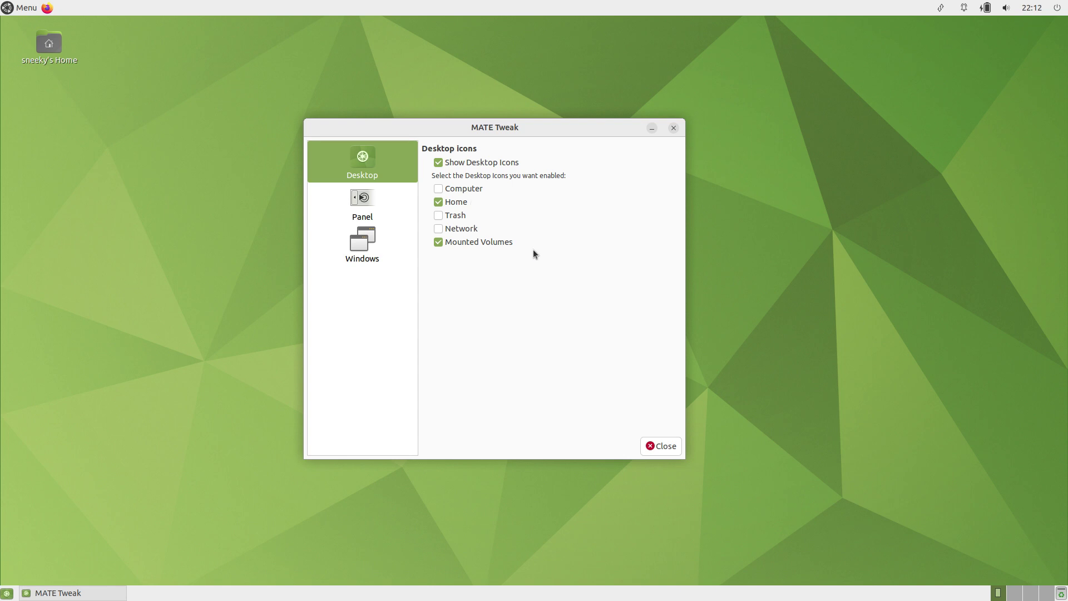
- Switch the MATE Tweak panel layout to Traditional, accept replacing the current configuration, and close MATE Tweak
left_click(365, 202)
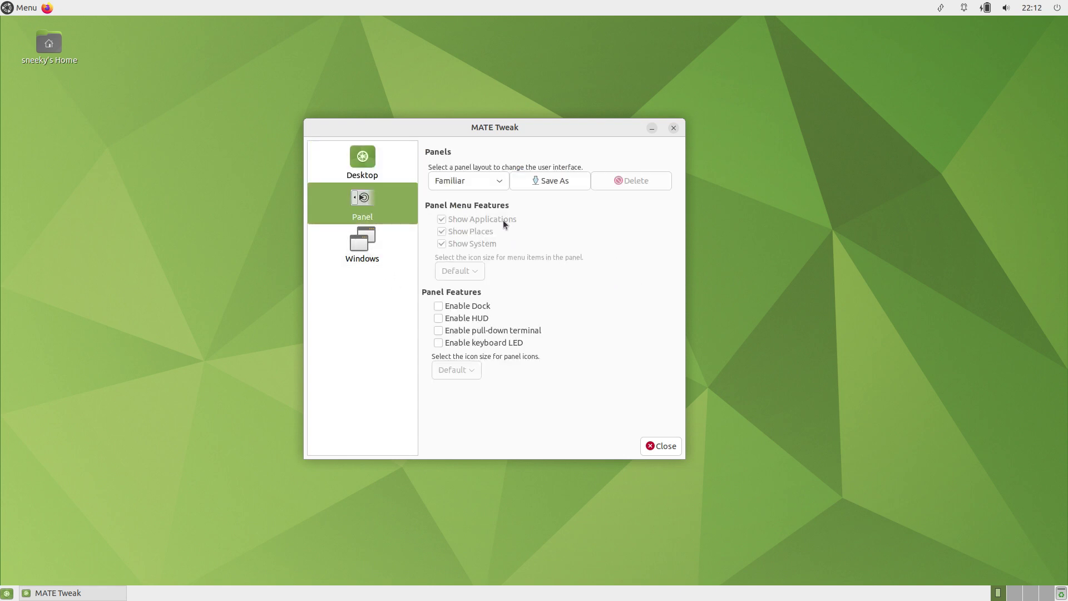
left_click(497, 183)
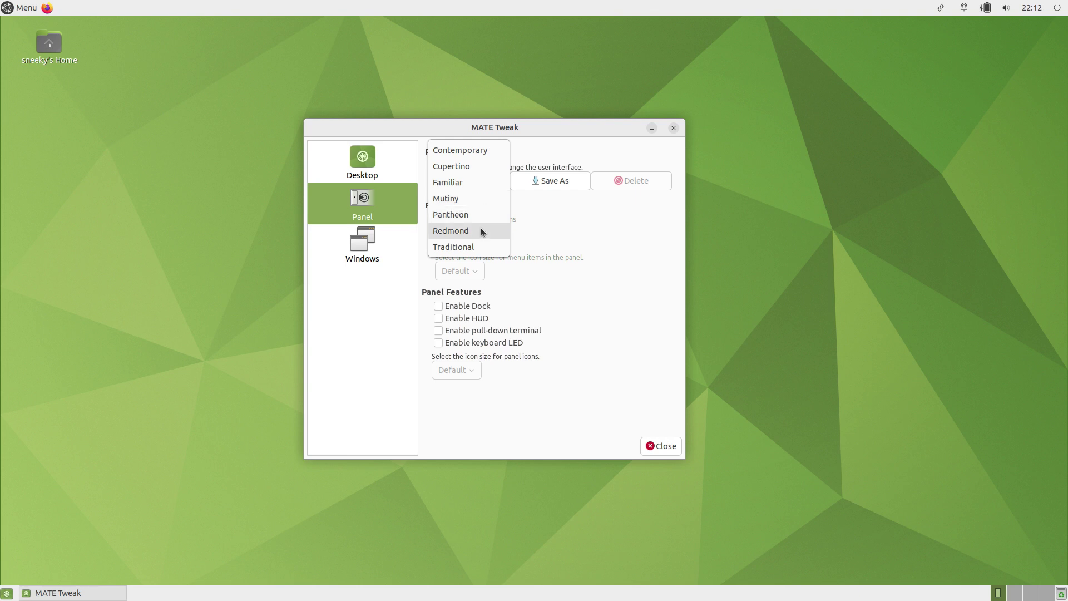
left_click(480, 248)
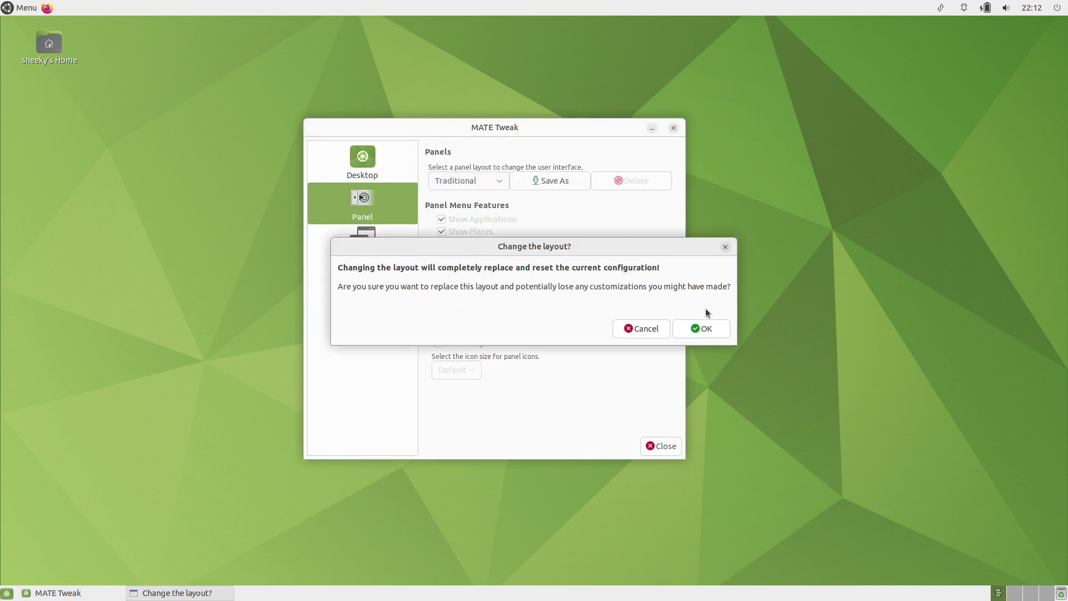
left_click(700, 333)
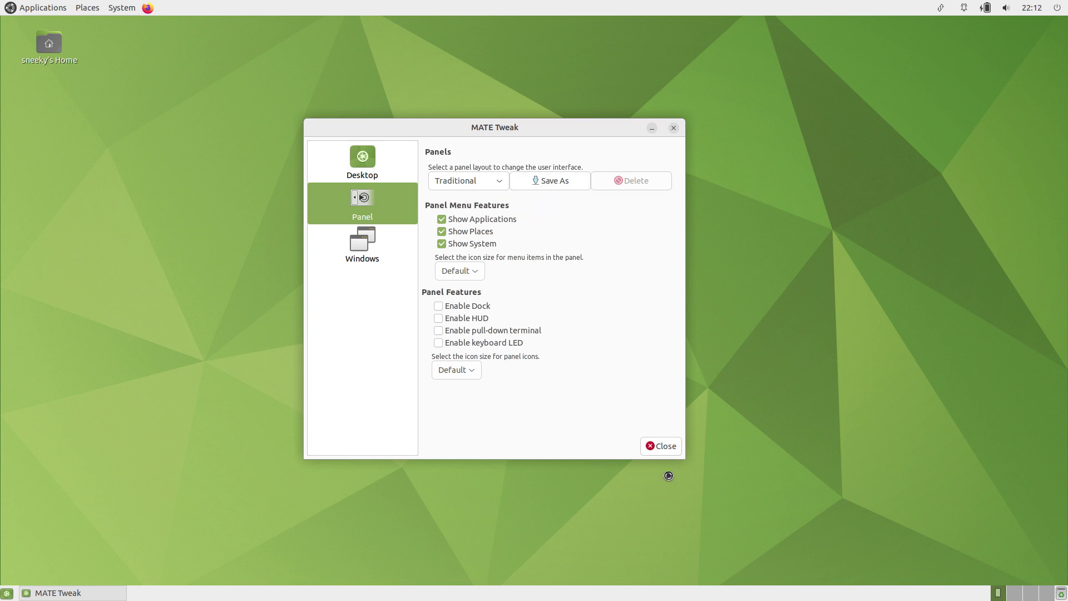
left_click(671, 452)
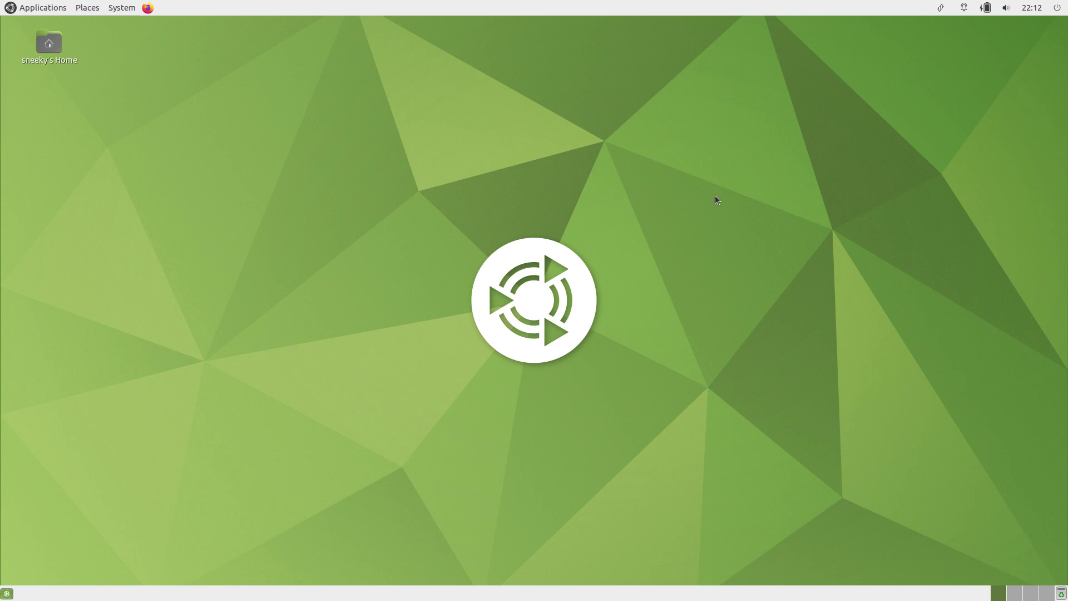
- Examine the application categories of the Traditional layout, including the programs under Accessories and System Tools
left_click(40, 8)
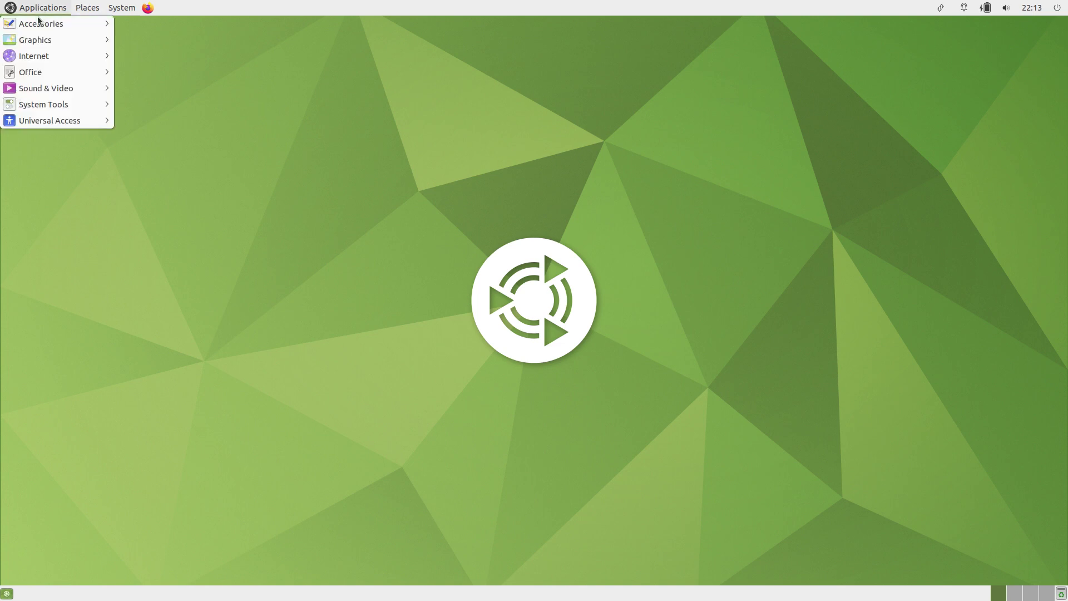
mouse_move(38, 26)
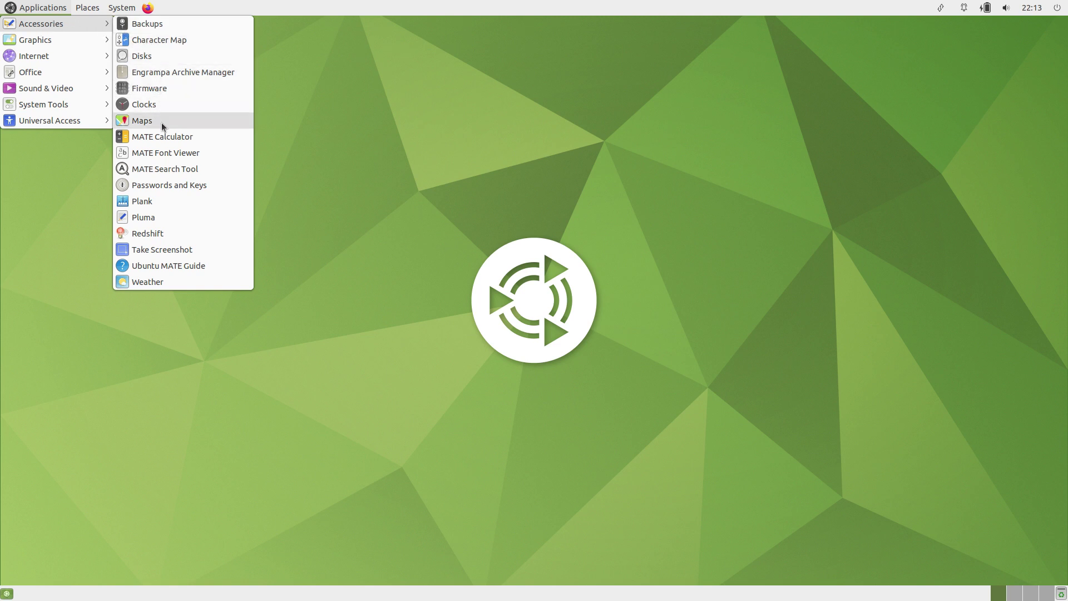
mouse_move(62, 104)
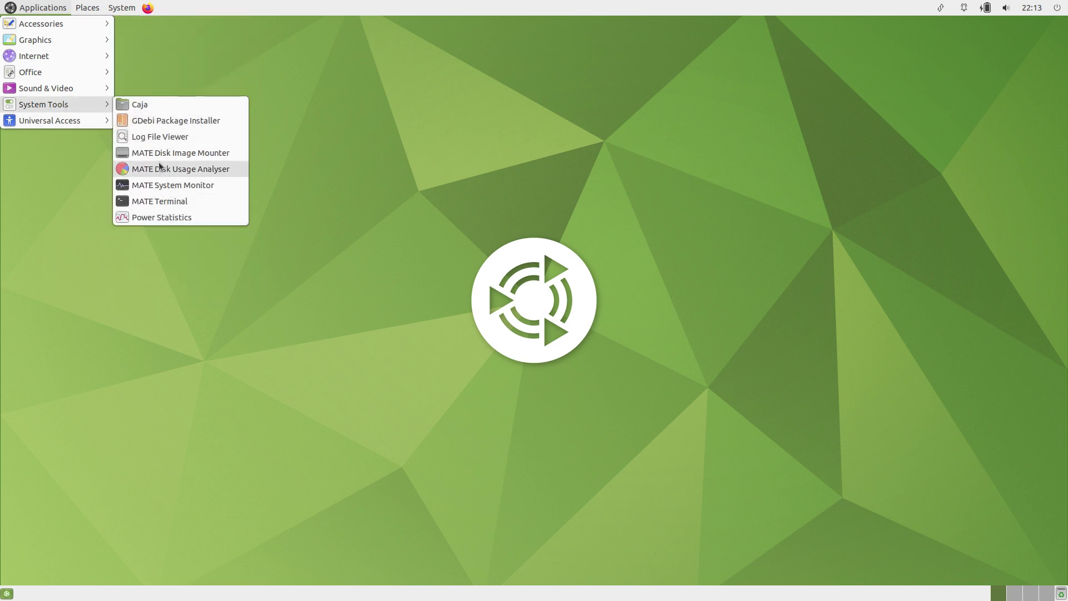
mouse_move(96, 121)
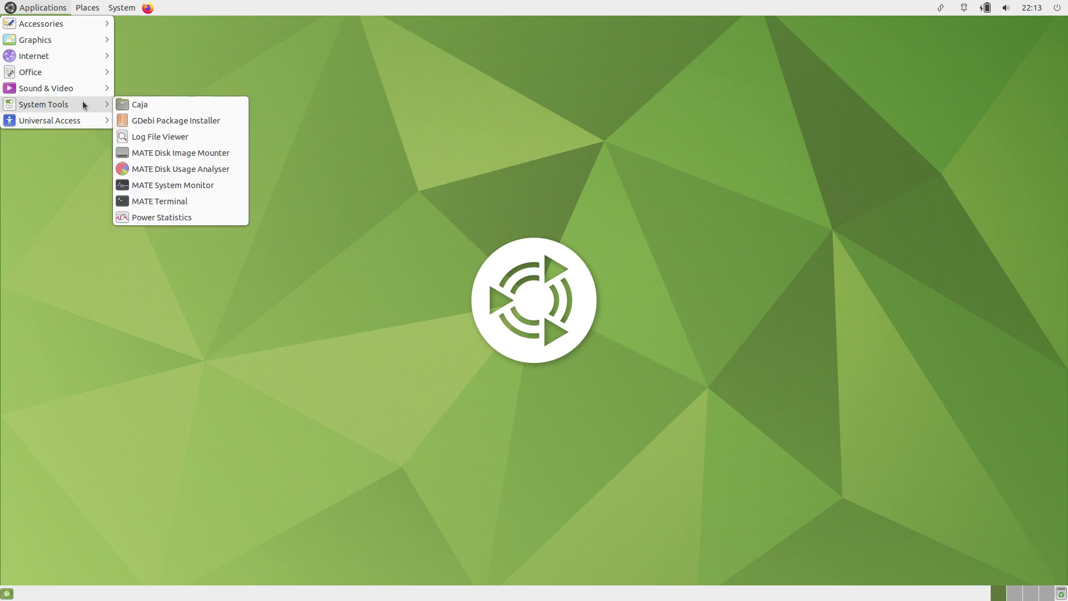
mouse_move(75, 87)
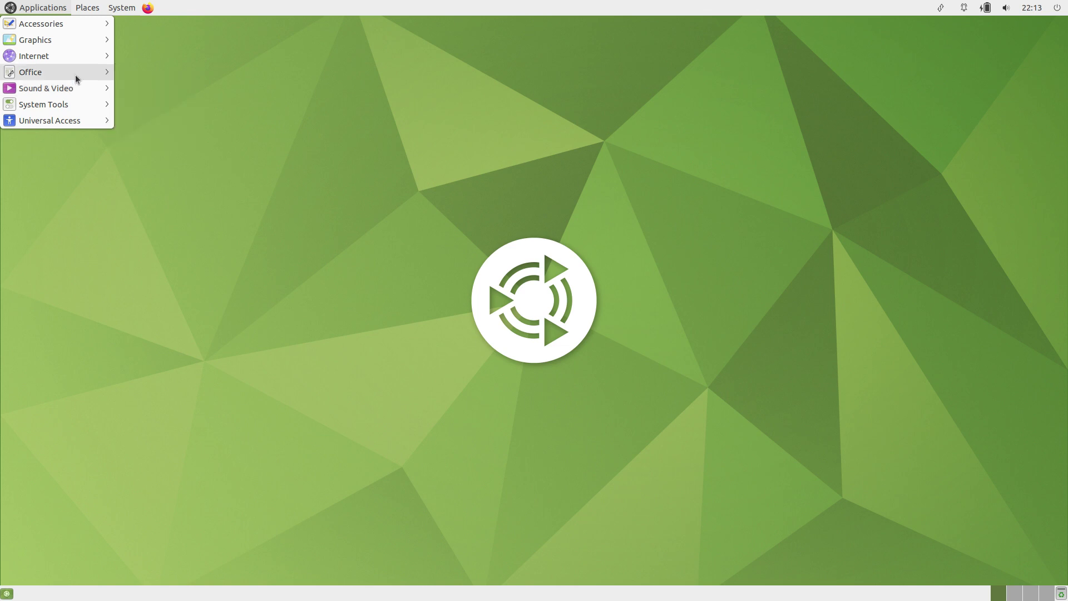
mouse_move(70, 56)
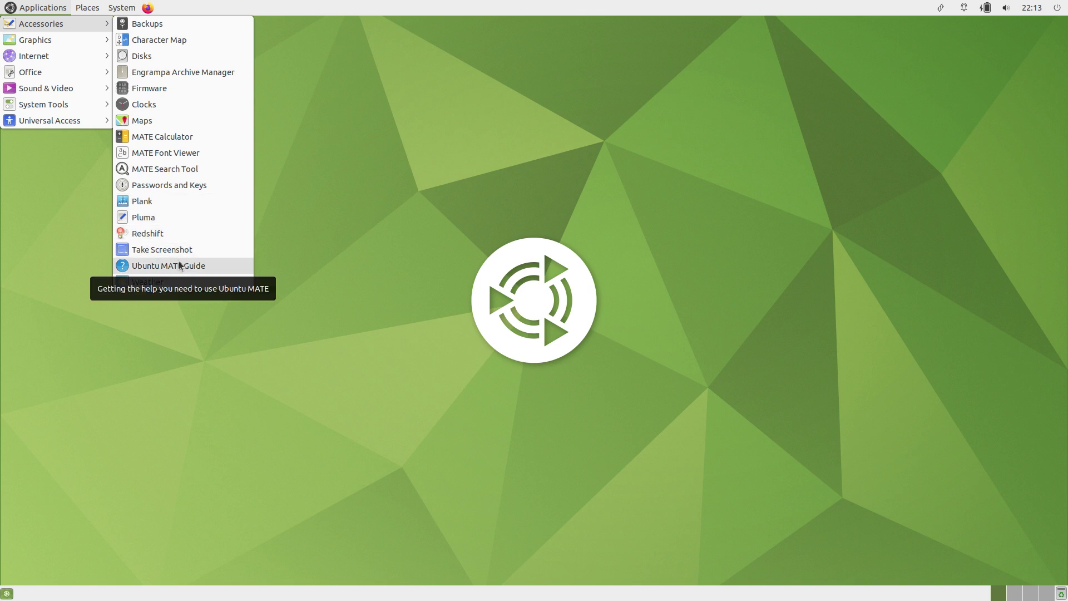
left_click(395, 159)
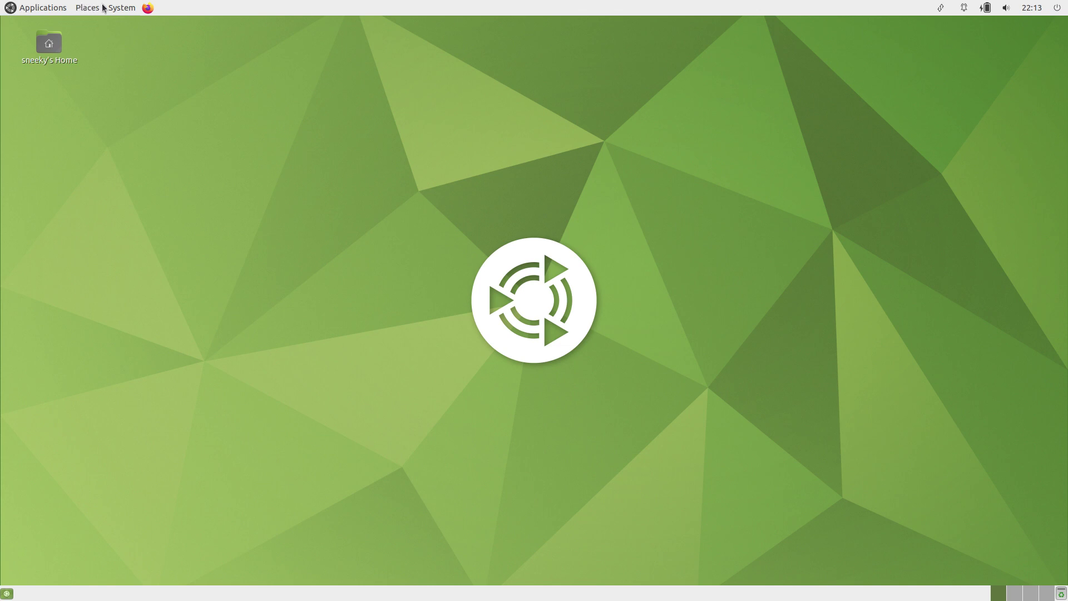
- Reopen MATE Tweak from the Look and Feel preferences, switch the panel layout to Pantheon with confirmation, and close it
left_click(124, 8)
mouse_move(121, 25)
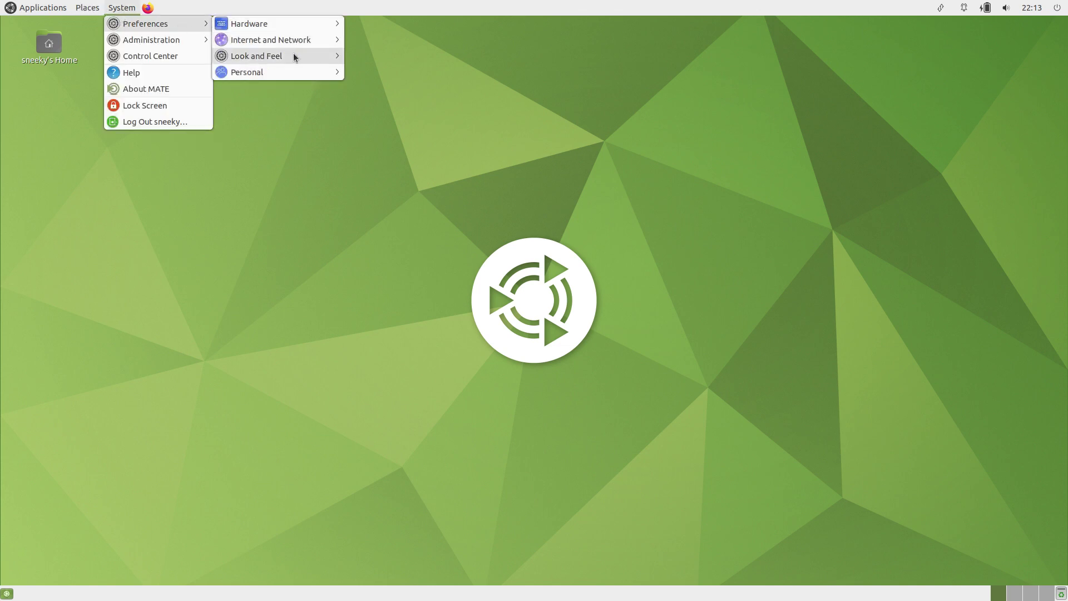
mouse_move(292, 54)
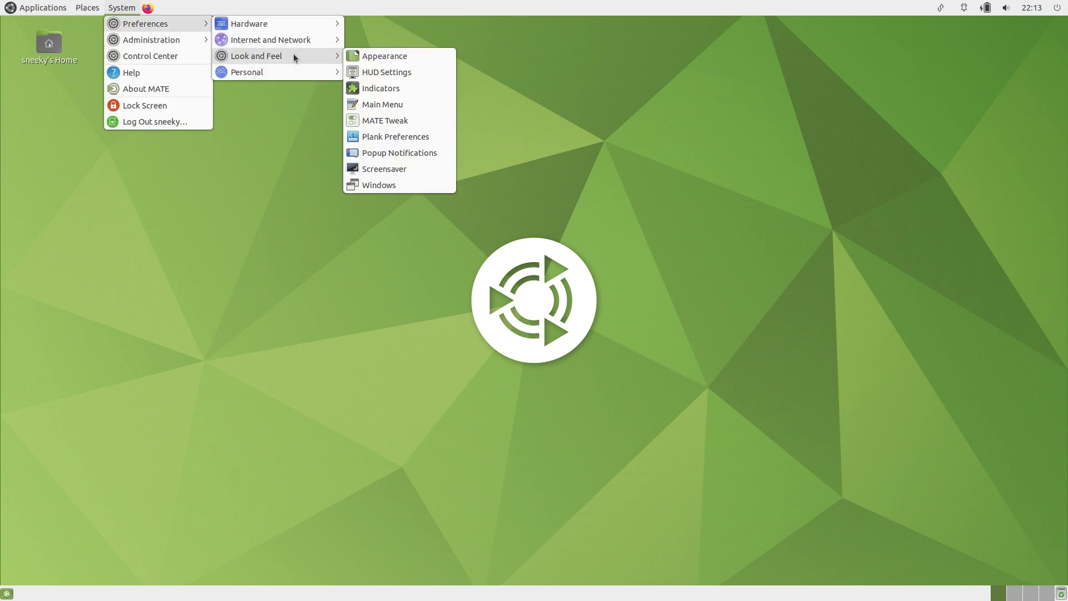
left_click(417, 125)
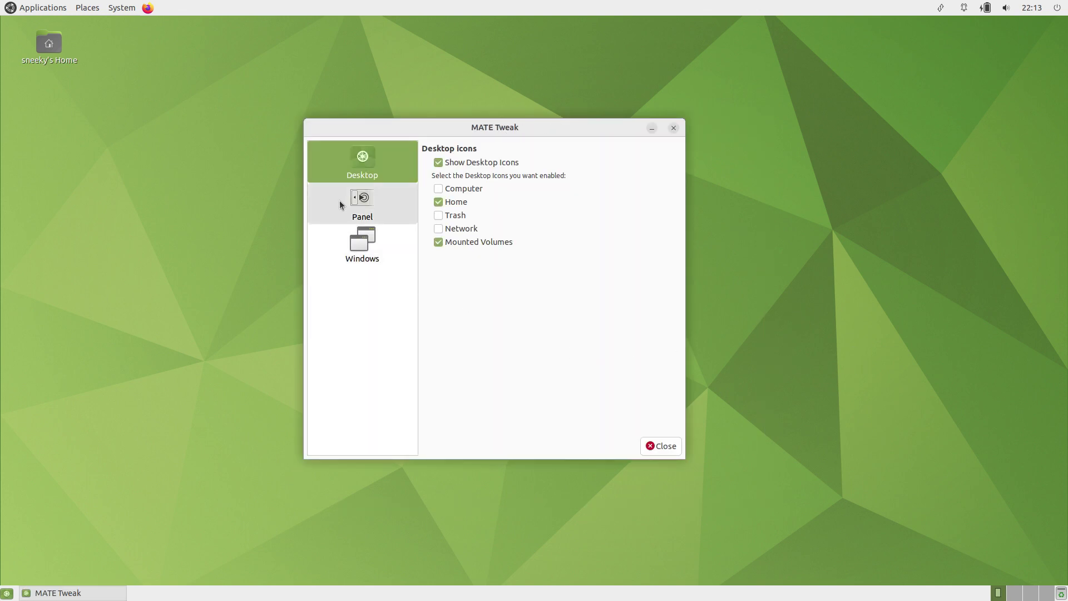
left_click(357, 203)
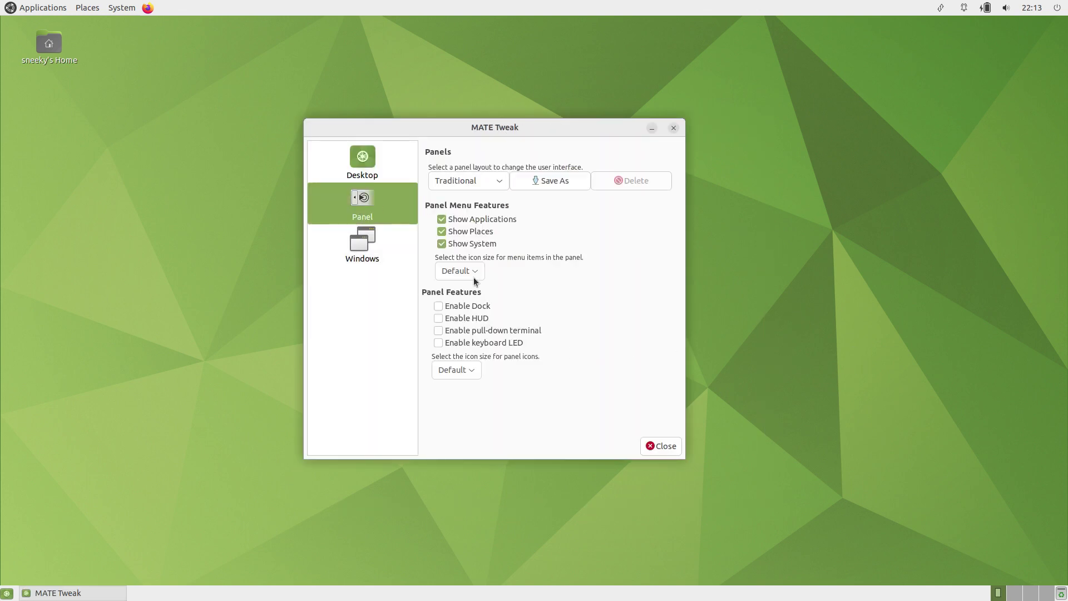
left_click(497, 185)
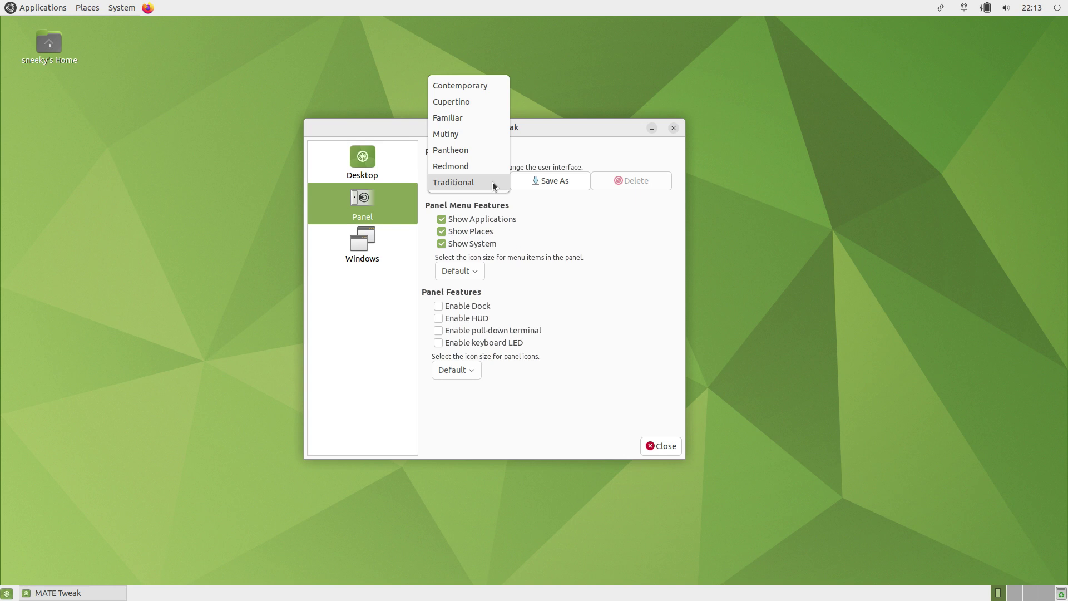
left_click(467, 150)
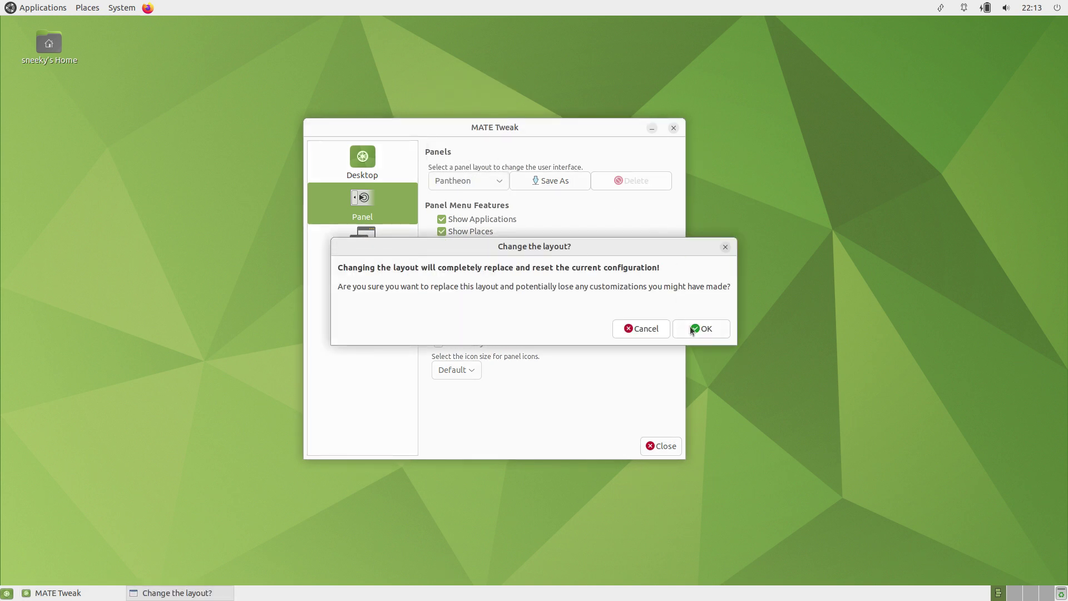
key("Return")
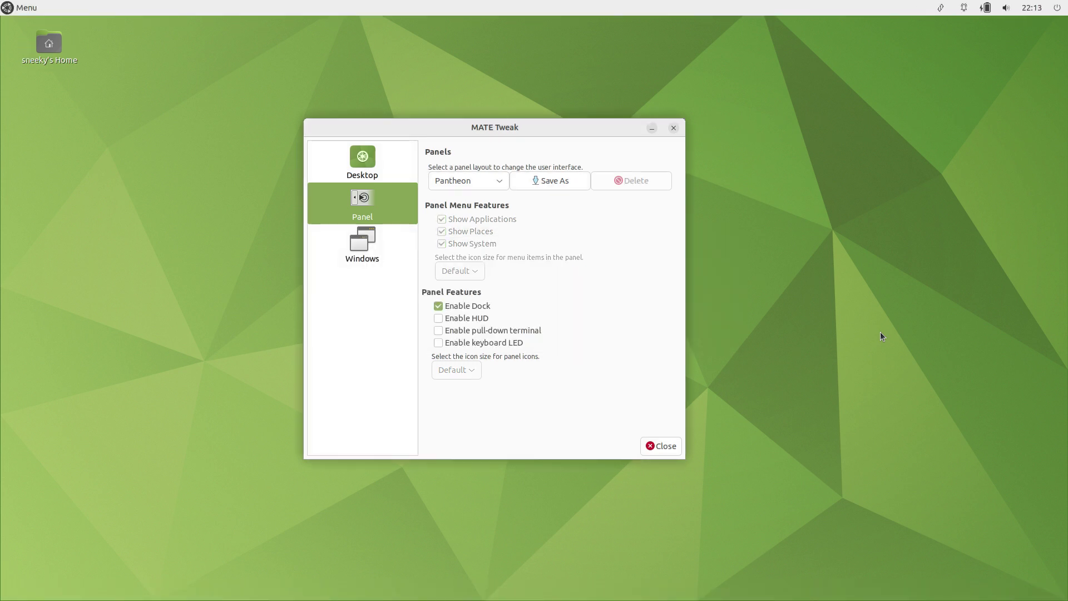
left_click(666, 447)
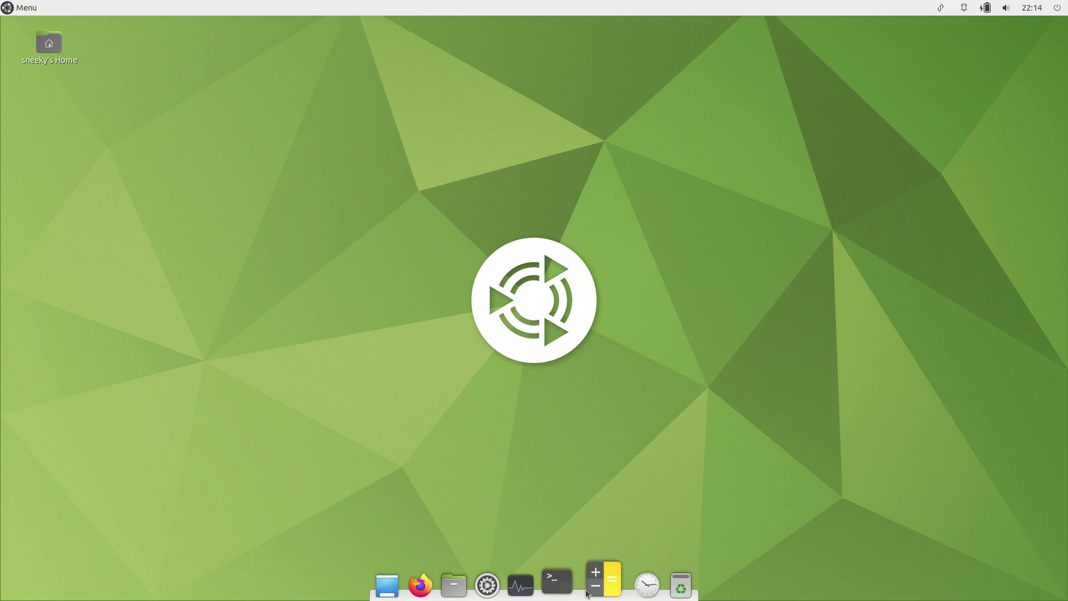
- Launch Google Chrome, accept its first-run options including making it the default browser, and close its welcome window
left_click(12, 8)
mouse_move(64, 149)
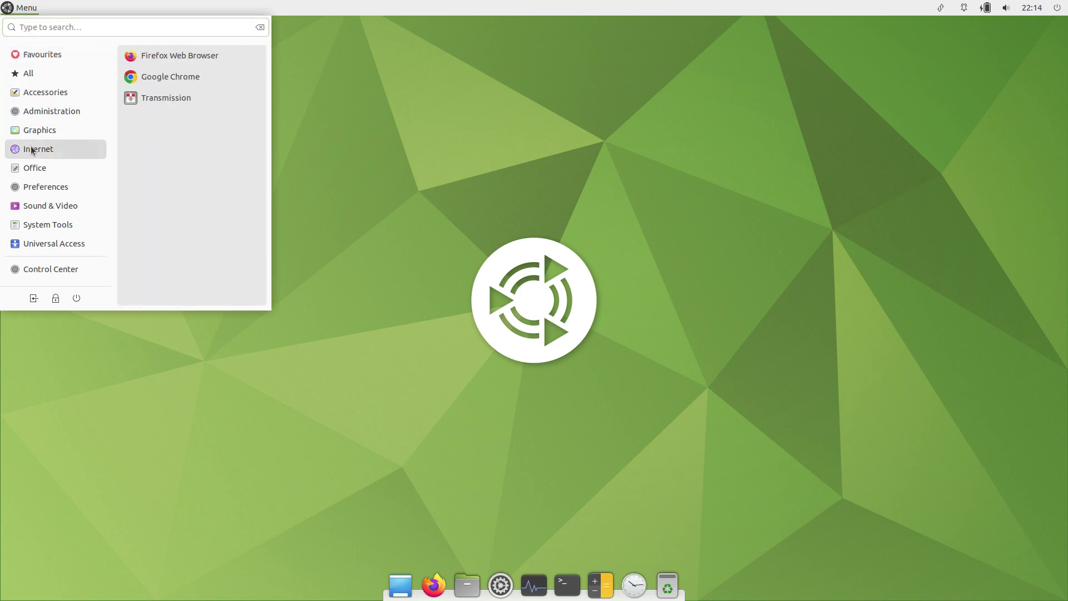
left_click(202, 76)
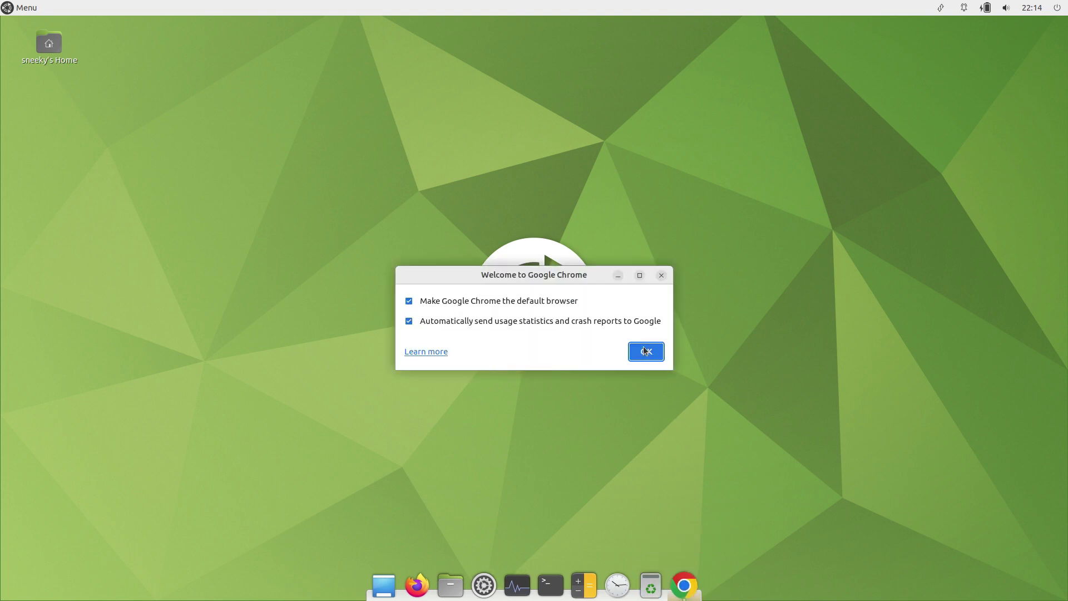
left_click(644, 351)
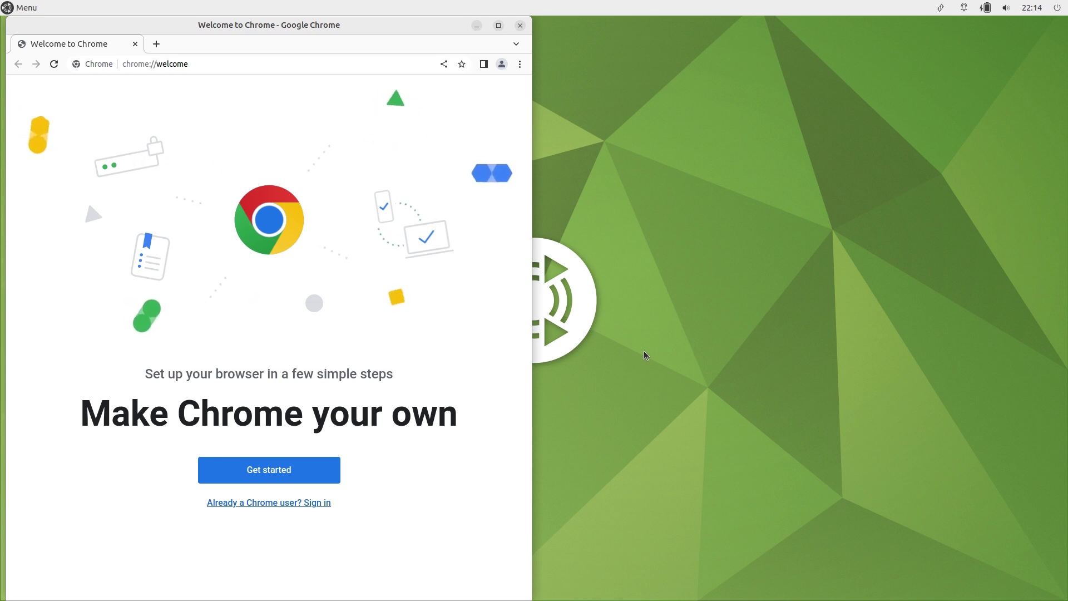
left_click(521, 26)
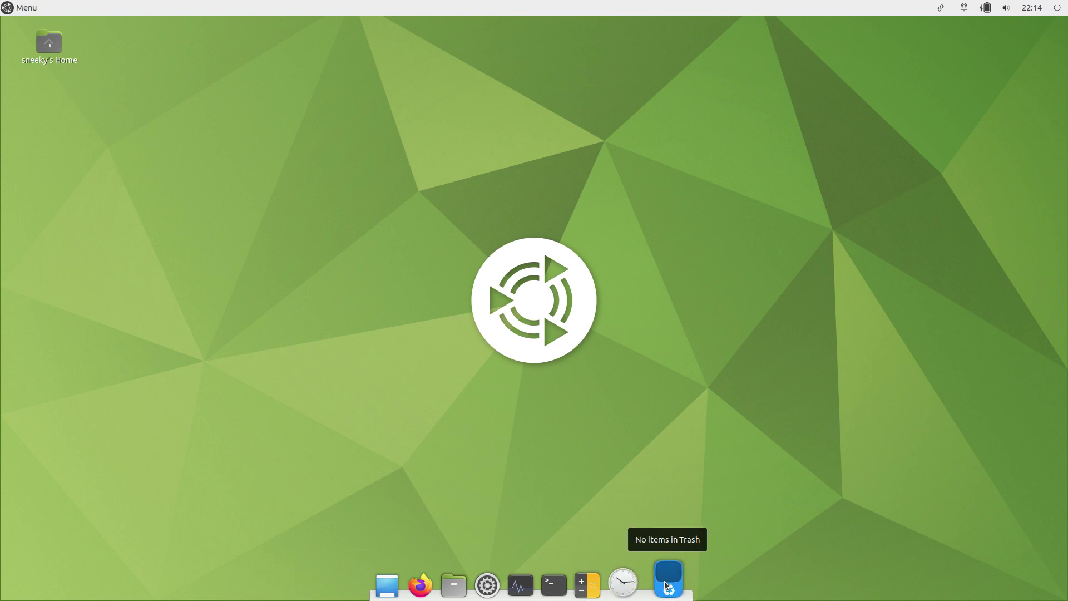
- Open the Printers settings from the Control Center and look over the available server and printer commands
left_click(501, 582)
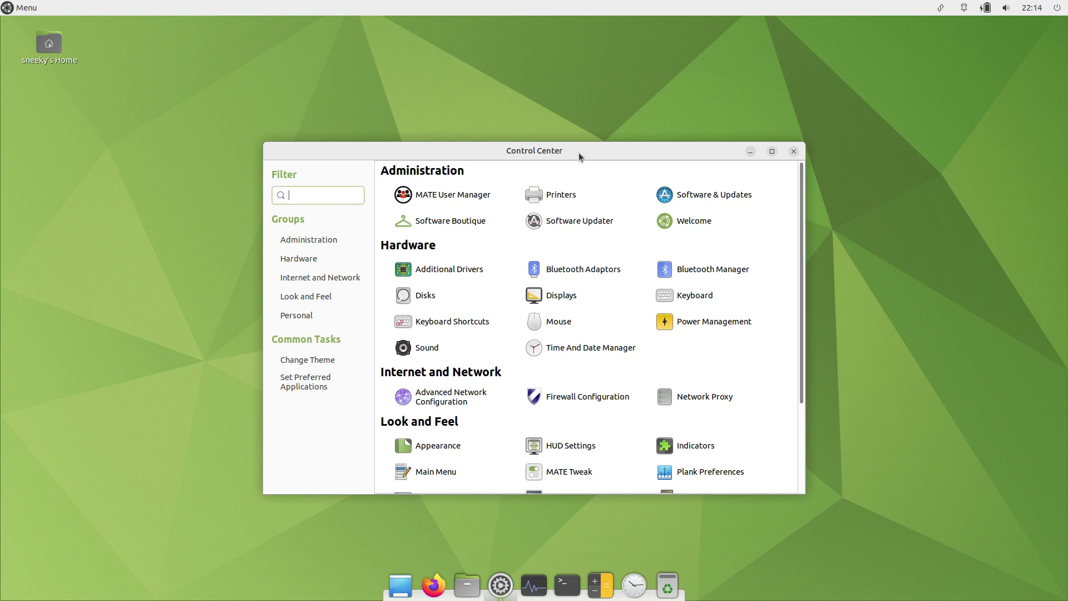
left_click_drag(578, 153, 573, 53)
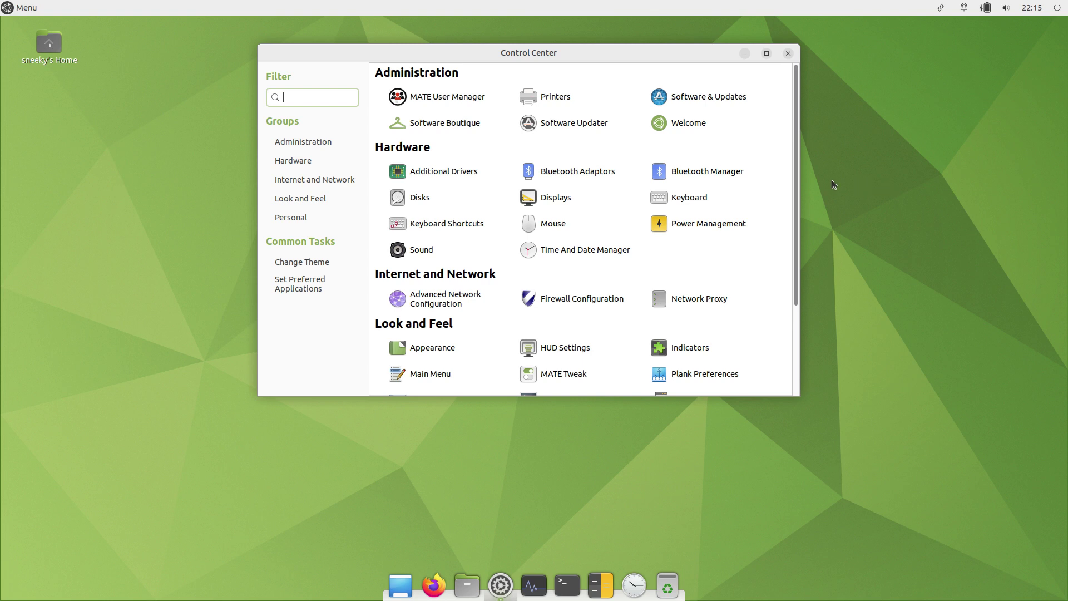
left_click(556, 100)
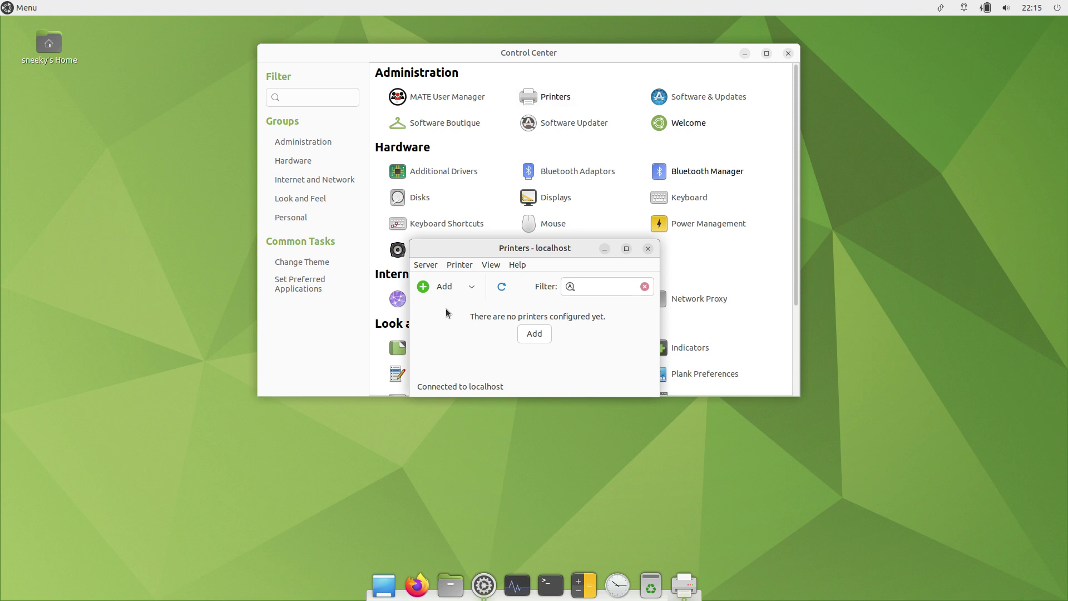
left_click(427, 266)
left_click(451, 266)
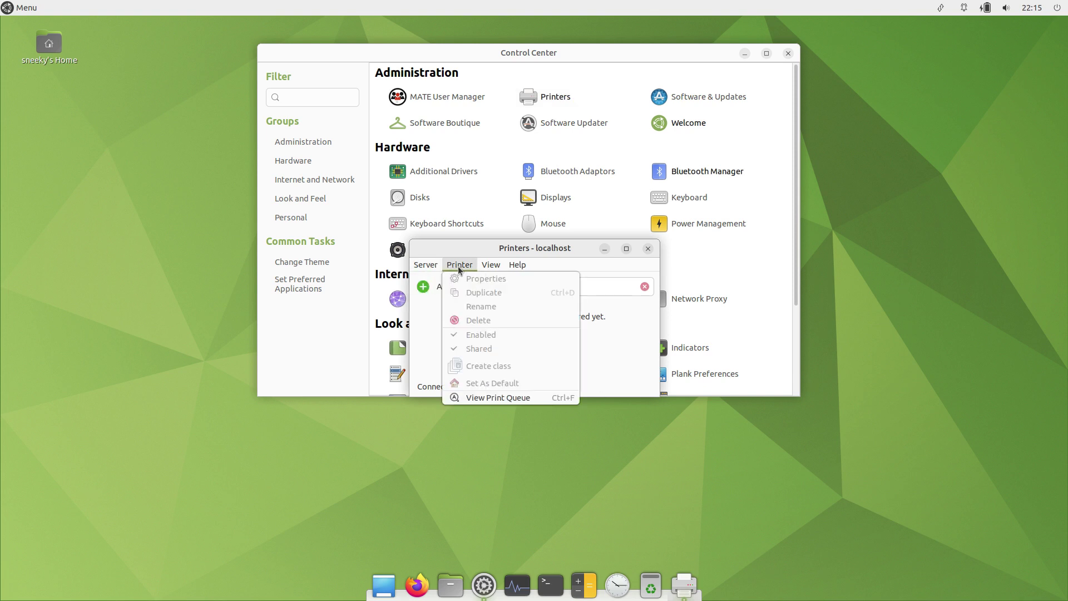
left_click(854, 341)
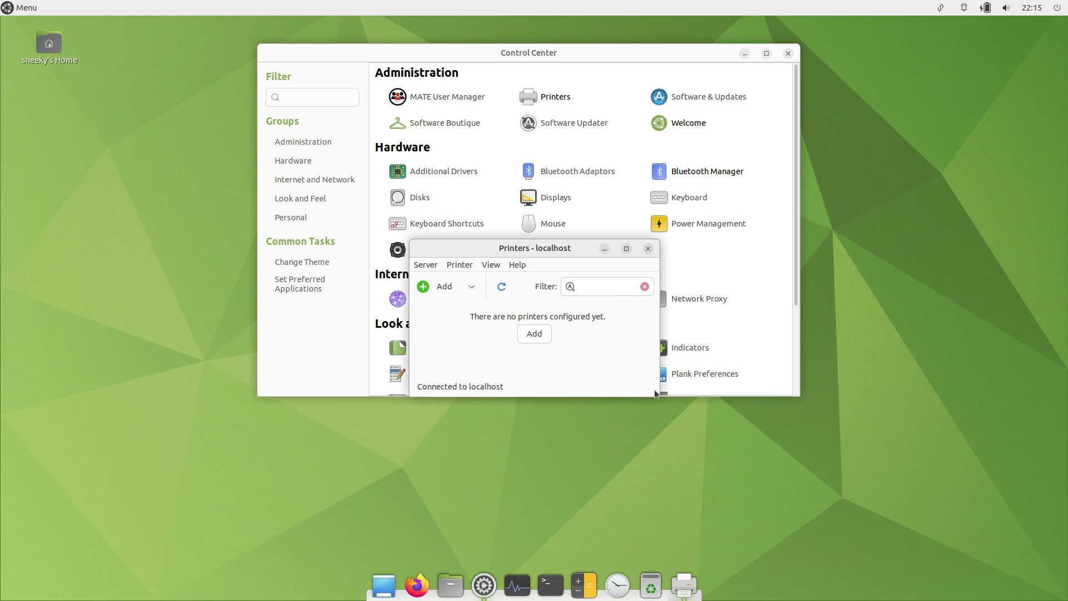
- Add the HP DeskJet 2600 network printer over the HPLIP connection with its suggested name and description, declining the test page
left_click(423, 289)
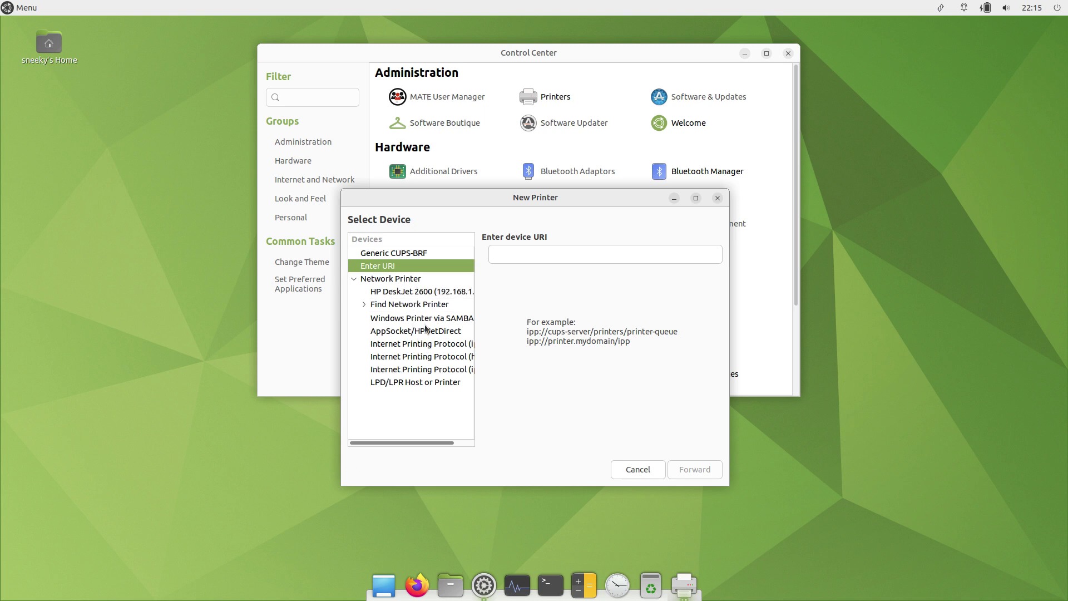
left_click(422, 293)
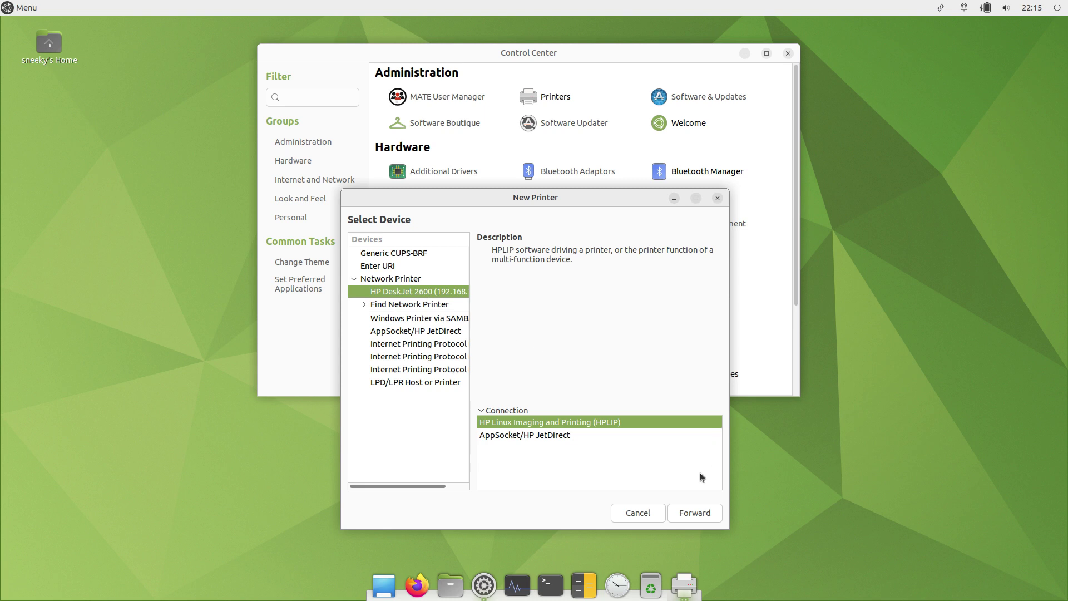
left_click(688, 511)
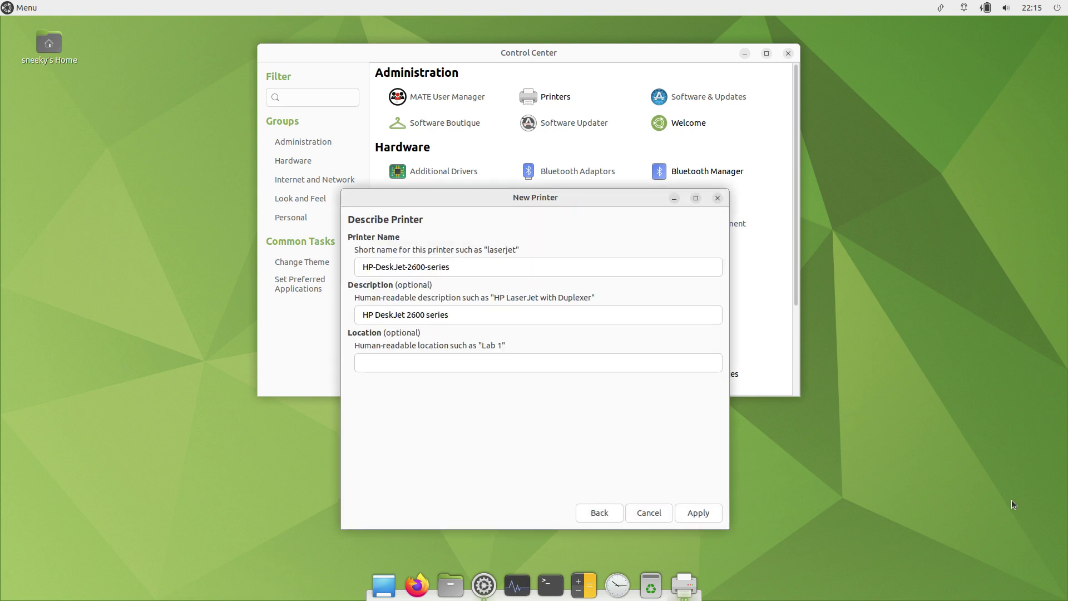
left_click(707, 514)
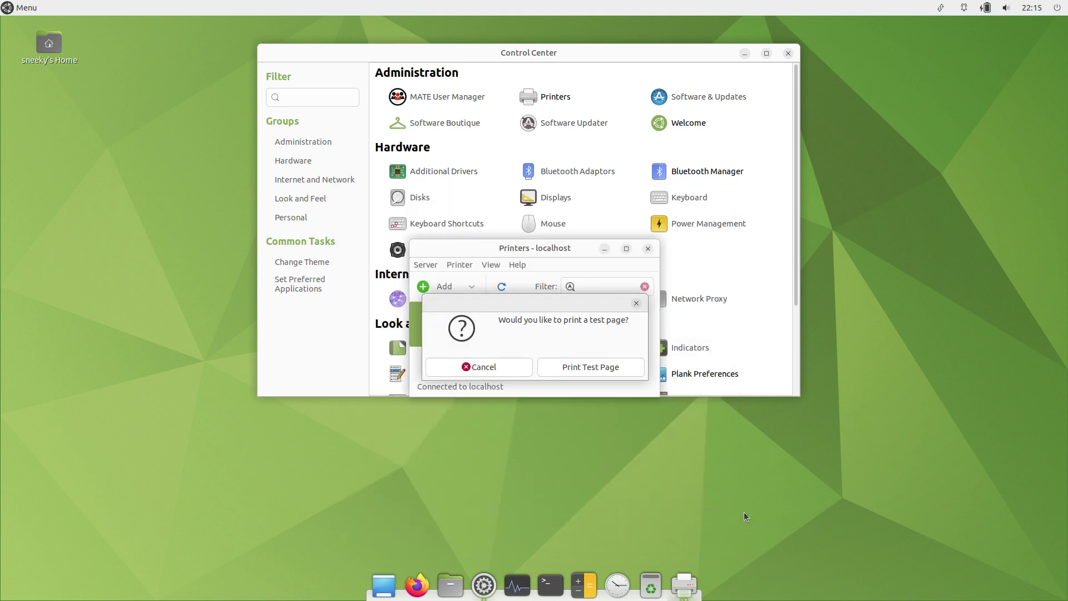
left_click(494, 368)
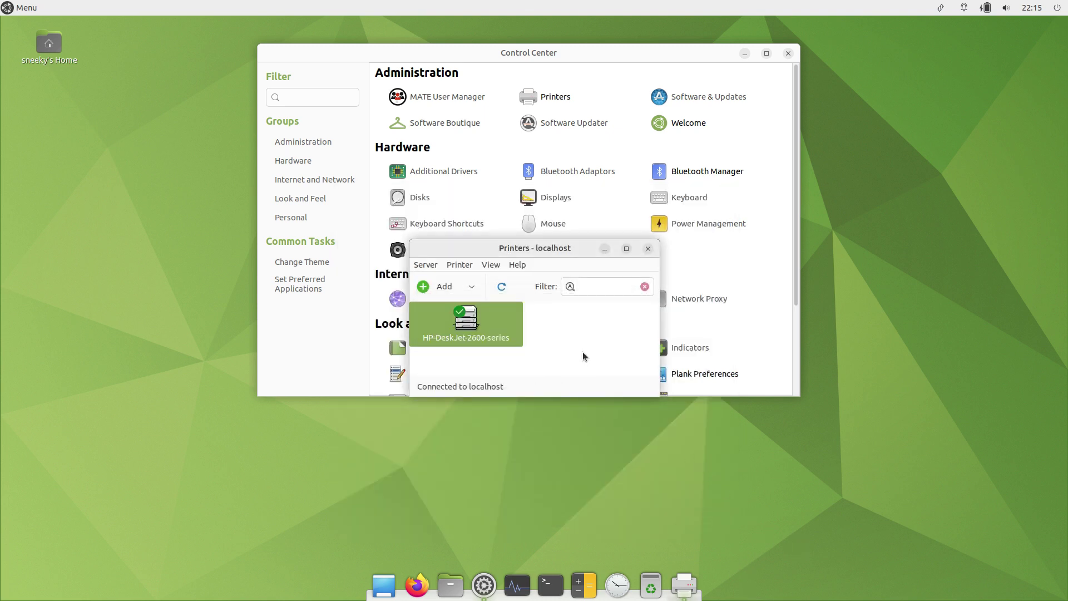
- Close the Printers window and the Control Center to return to the empty desktop
left_click(648, 248)
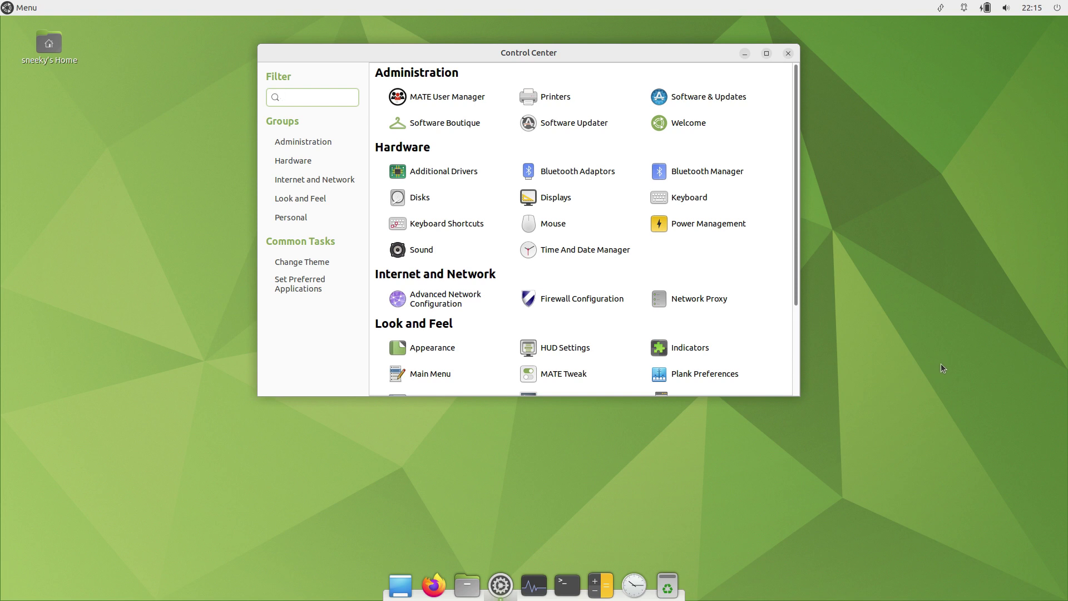
left_click_drag(600, 52, 628, 128)
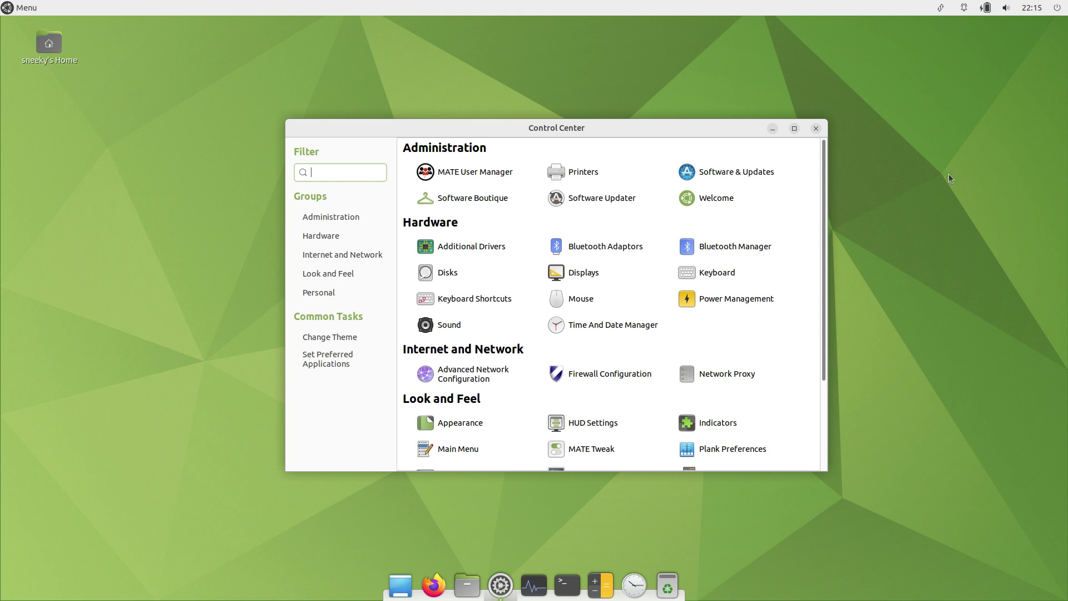
left_click(816, 129)
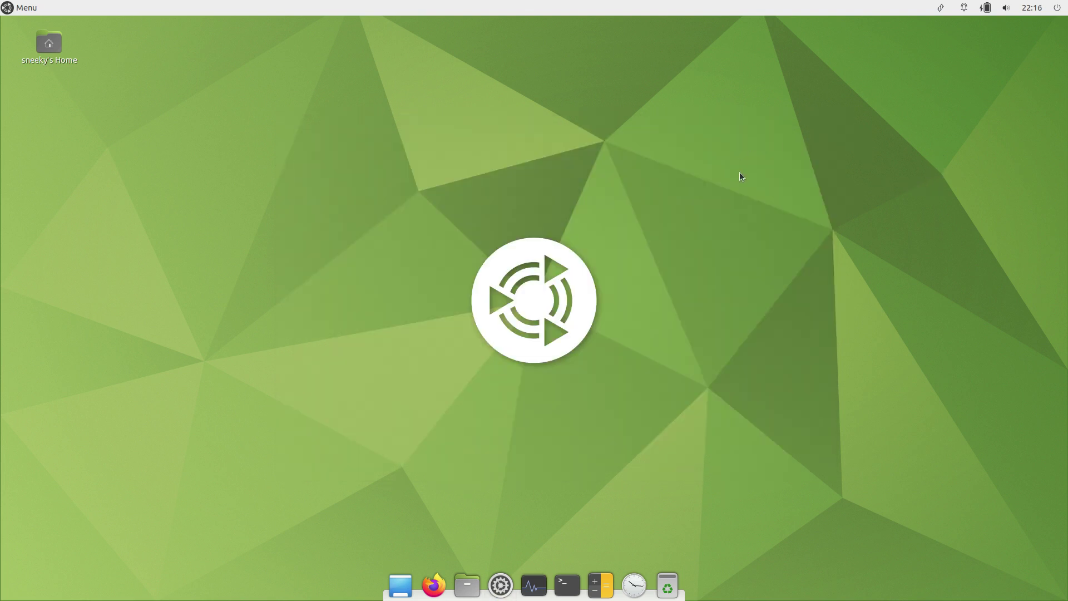